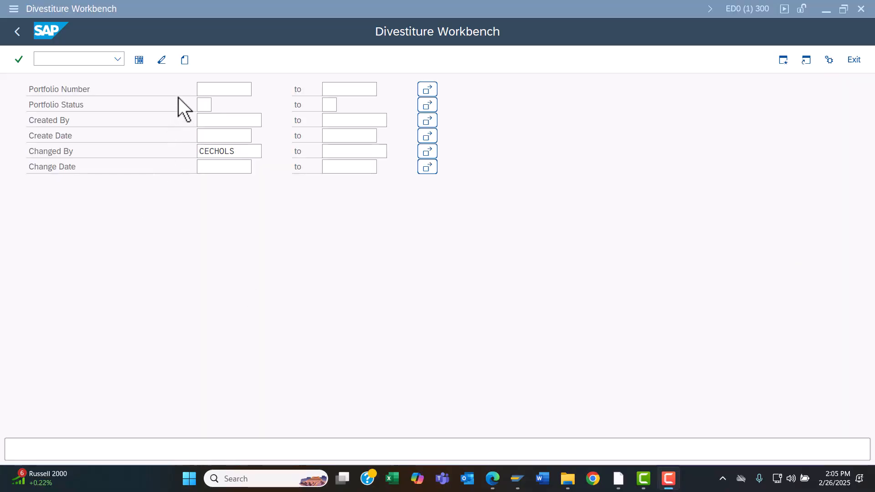
# Step: Create a new divestiture portfolio with status NW New and short text "Bailey County Texas"
pyautogui.click(185, 60)
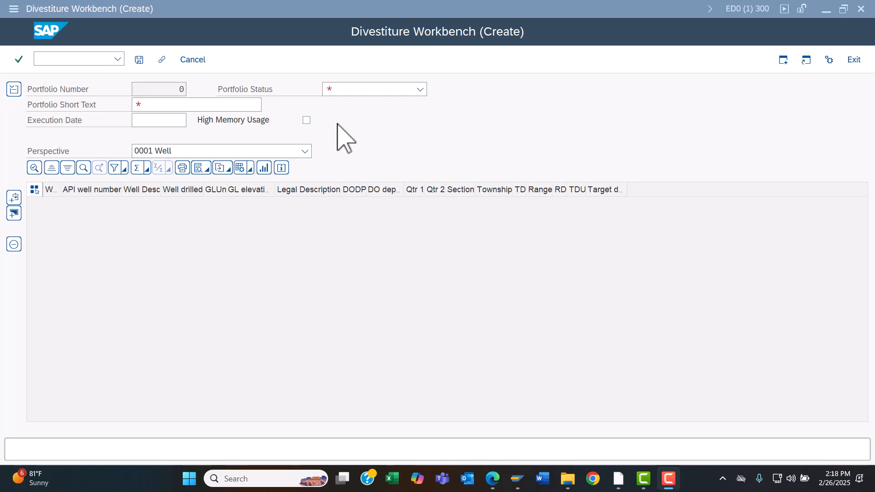
pyautogui.click(368, 91)
pyautogui.click(358, 179)
pyautogui.click(173, 103)
pyautogui.write('Baile')
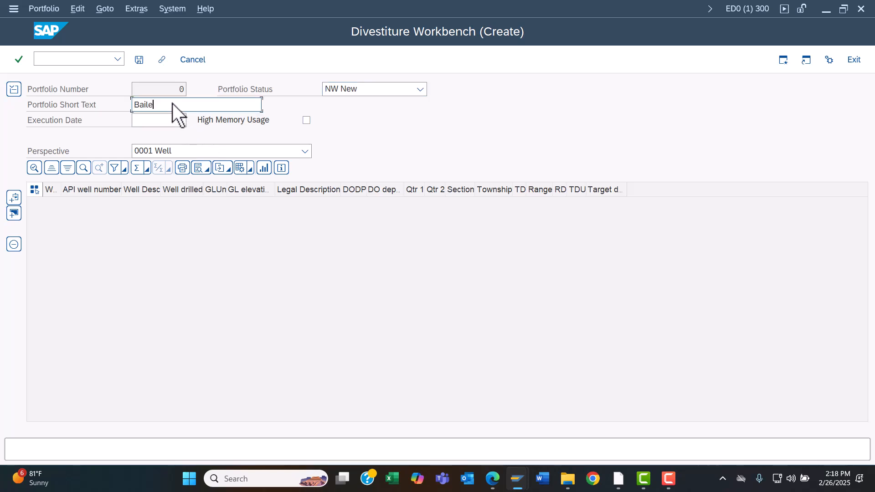
pyautogui.write('y County Texas')
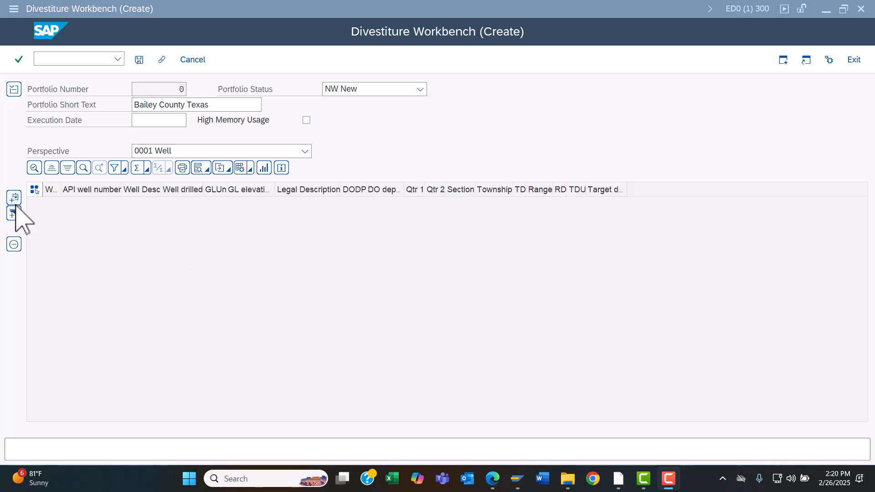
# Step: Open the add-entities search and switch its perspective to 0002 Well Completion
pyautogui.click(39, 204)
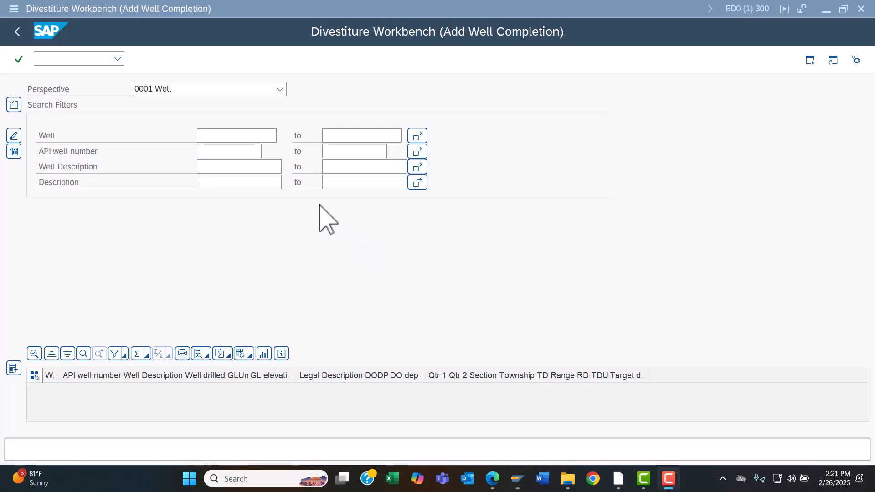
pyautogui.click(279, 90)
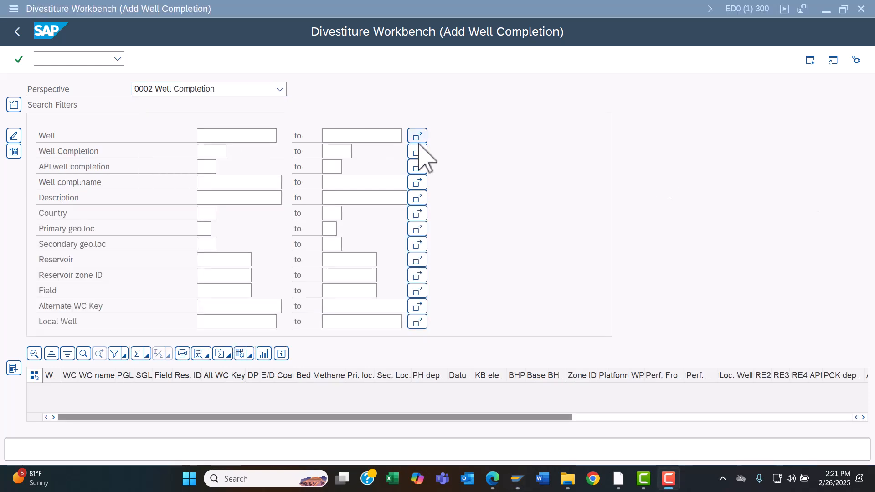
pyautogui.click(209, 243)
pyautogui.click(221, 244)
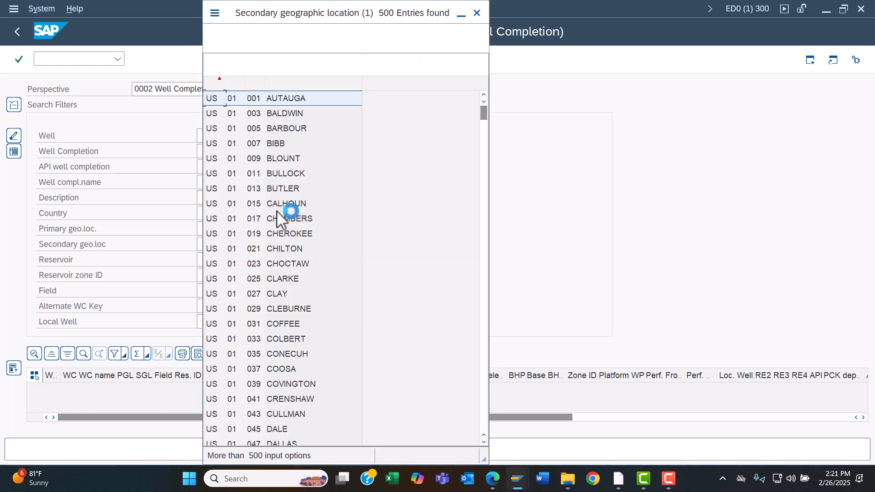
pyautogui.click(476, 13)
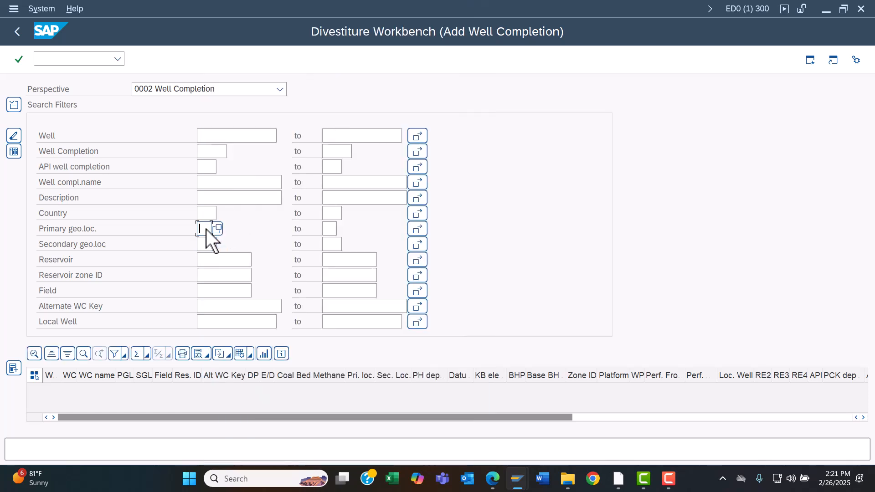
# Step: Set the search filters to country US, primary geo location 42 and secondary geo location 017 Bailey
pyautogui.click(207, 245)
pyautogui.click(222, 244)
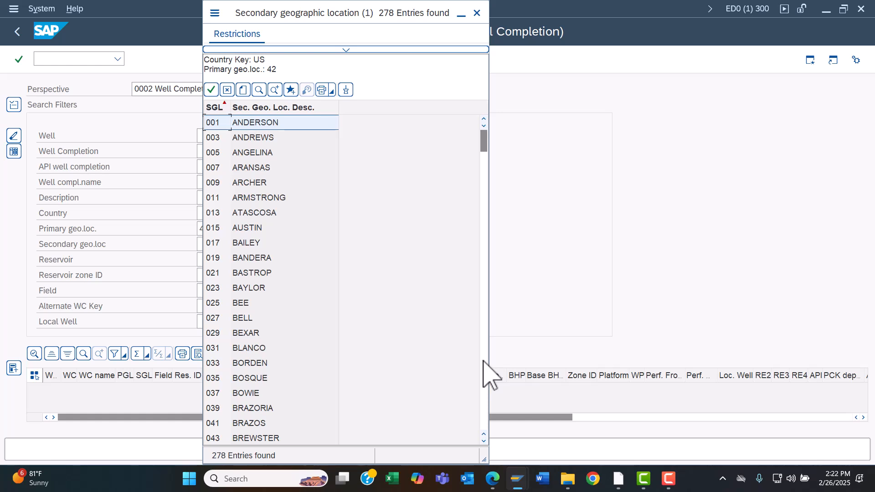
pyautogui.doubleClick(253, 244)
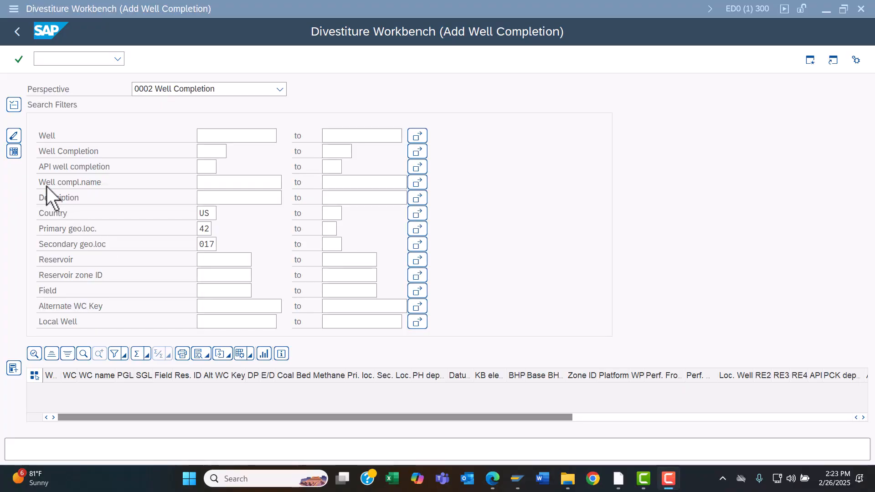
# Step: Run the well completion search and collapse the filter area to show all results
pyautogui.click(14, 153)
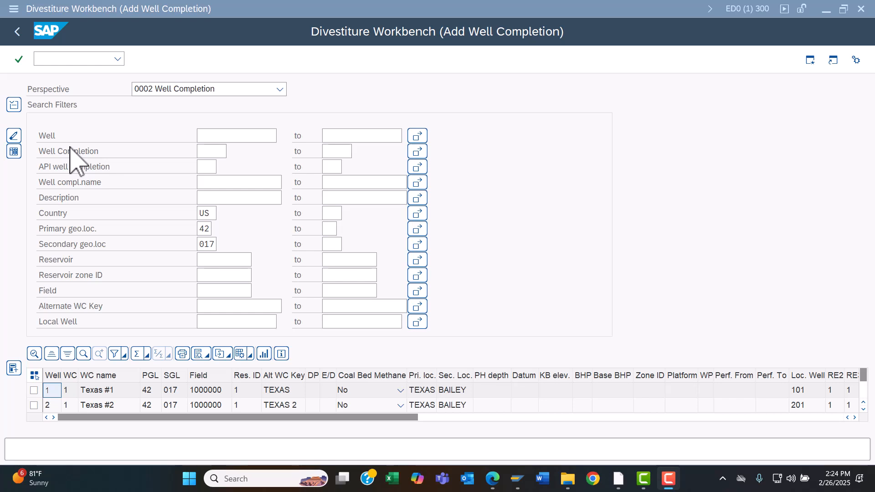
pyautogui.click(13, 104)
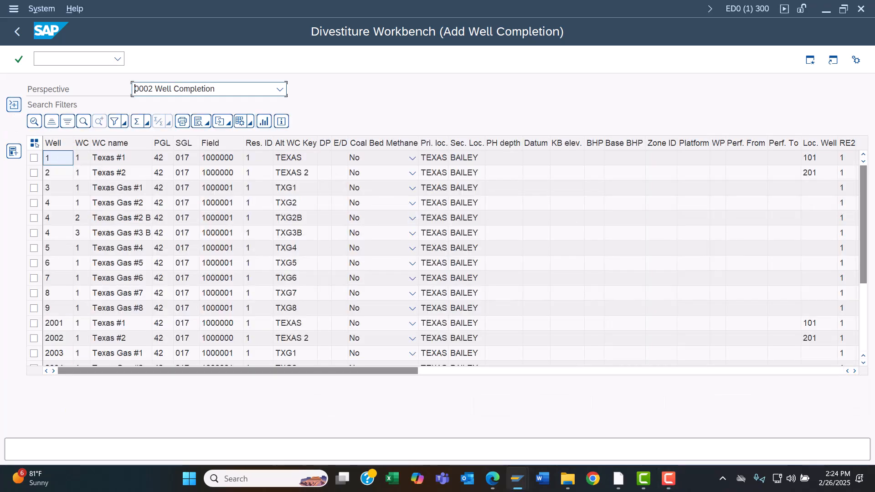
# Step: Select individual well completion rows by their checkboxes
pyautogui.click(33, 157)
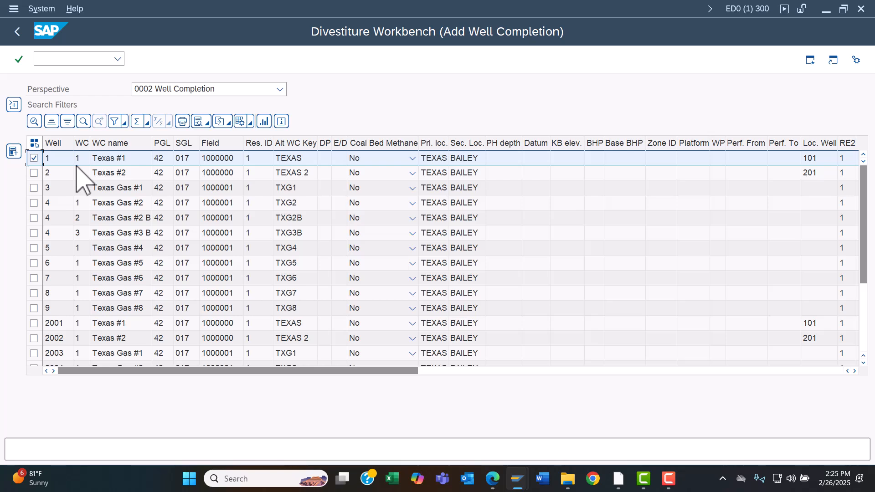
pyautogui.click(34, 144)
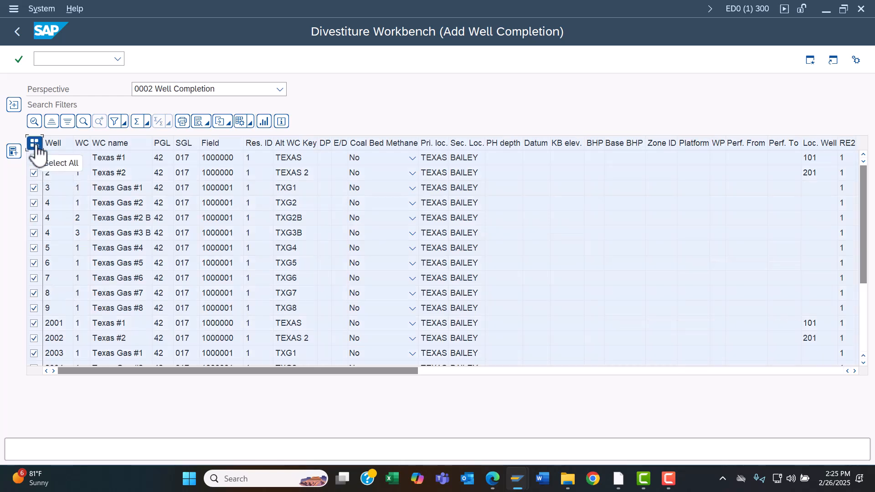
pyautogui.click(35, 146)
pyautogui.click(35, 174)
pyautogui.click(34, 203)
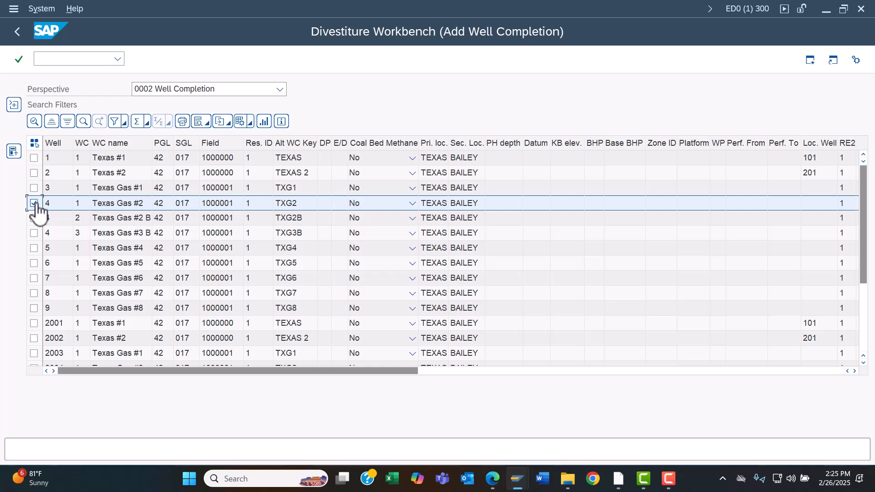
pyautogui.click(35, 158)
pyautogui.click(34, 233)
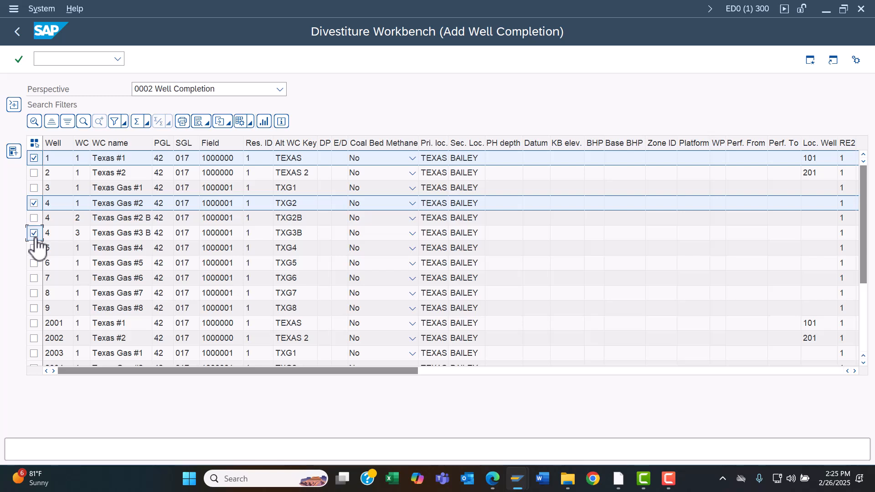
pyautogui.click(35, 249)
pyautogui.click(34, 264)
# Step: Select all listed well completions, add them to the portfolio and return to the portfolio
pyautogui.click(34, 143)
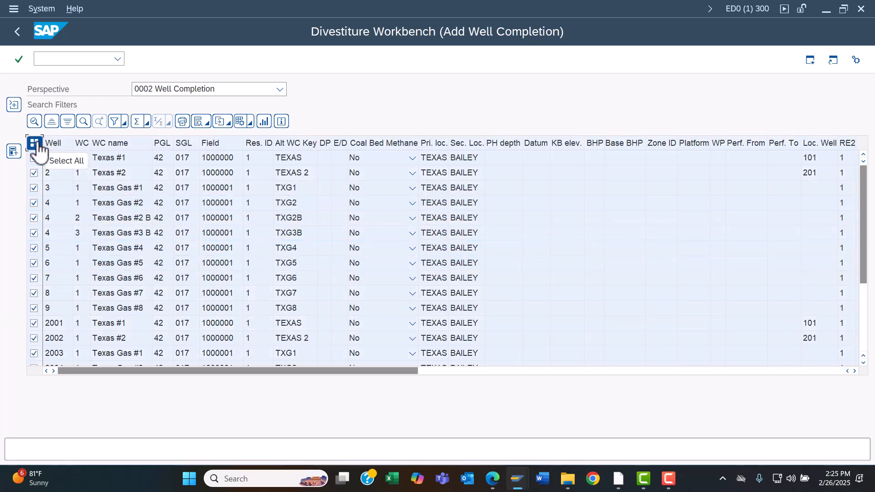
pyautogui.click(14, 154)
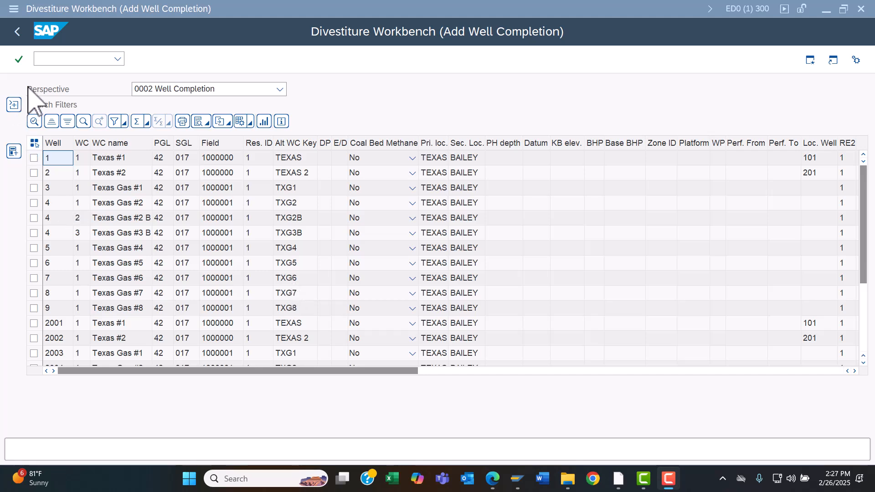
pyautogui.click(19, 39)
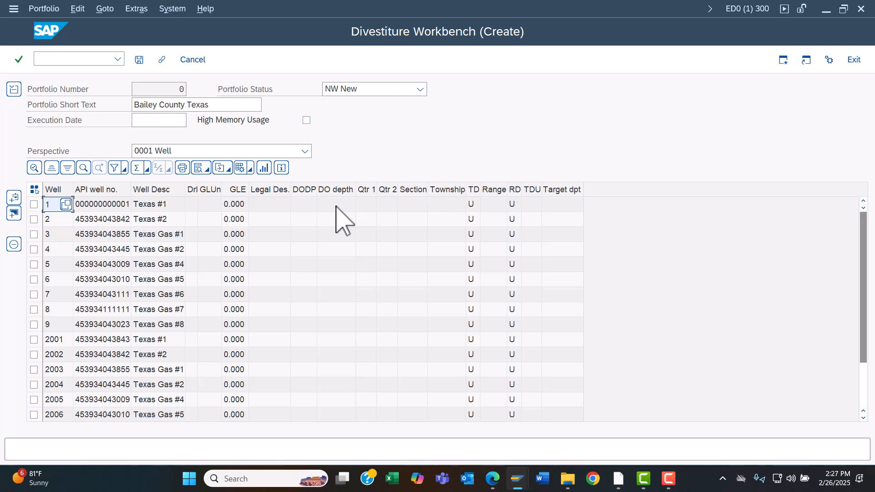
# Step: Review the portfolio under perspectives 0004 DOI / WC XRef and 0013 JV Owner Equity, then save it
pyautogui.click(268, 152)
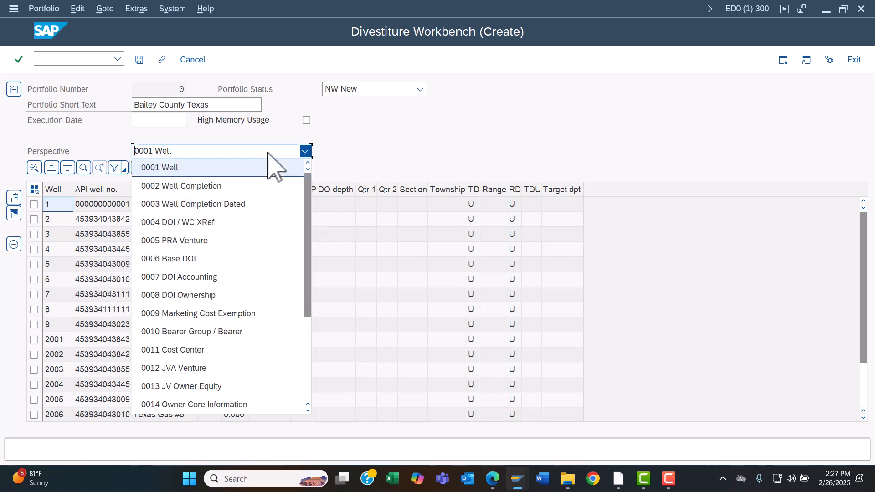
pyautogui.click(247, 226)
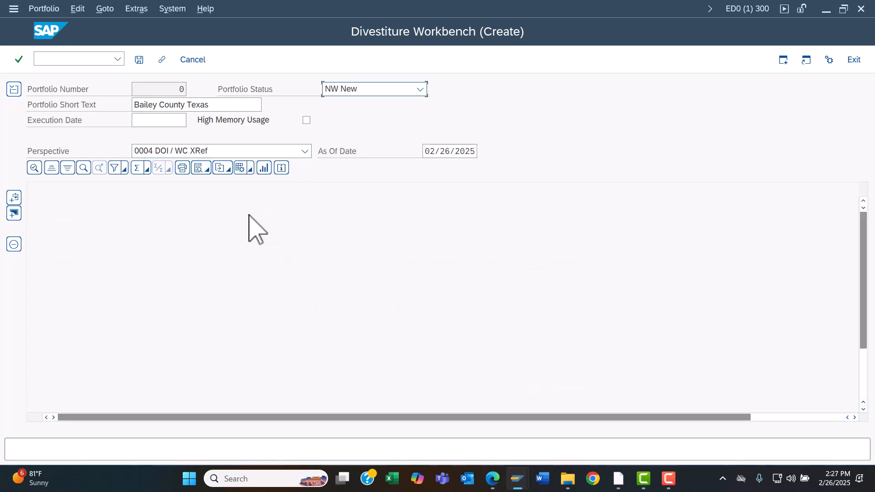
pyautogui.click(254, 153)
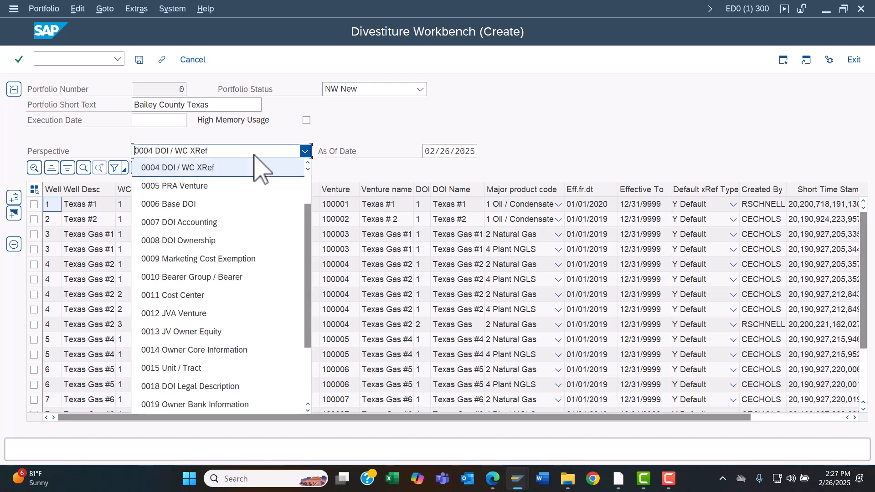
pyautogui.click(241, 332)
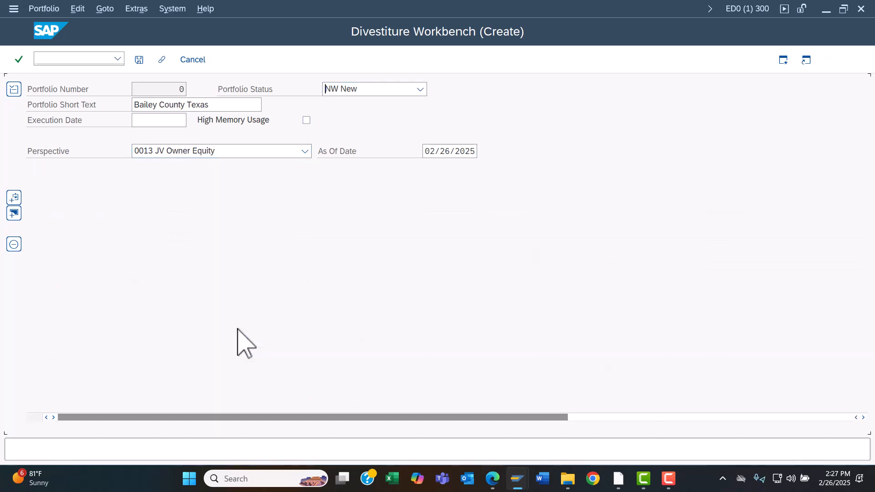
pyautogui.click(139, 60)
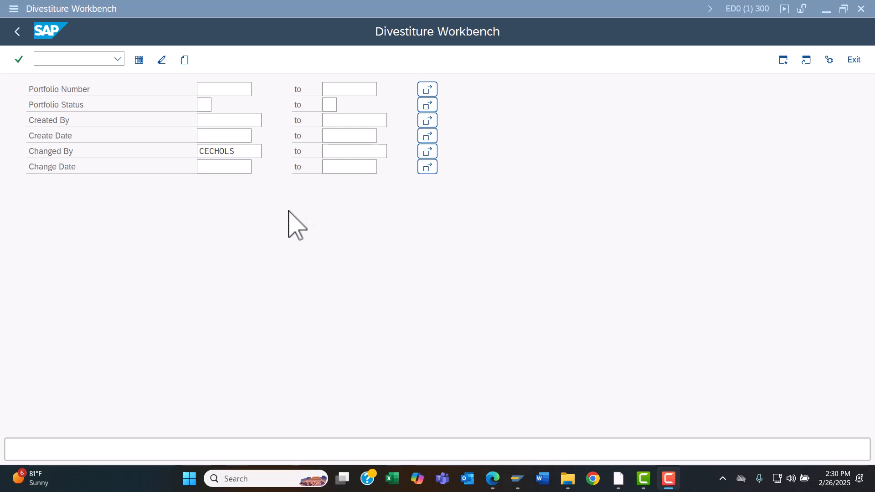
# Step: Open the Bailey County Texas portfolio from the portfolio list and switch it to change mode
pyautogui.click(140, 59)
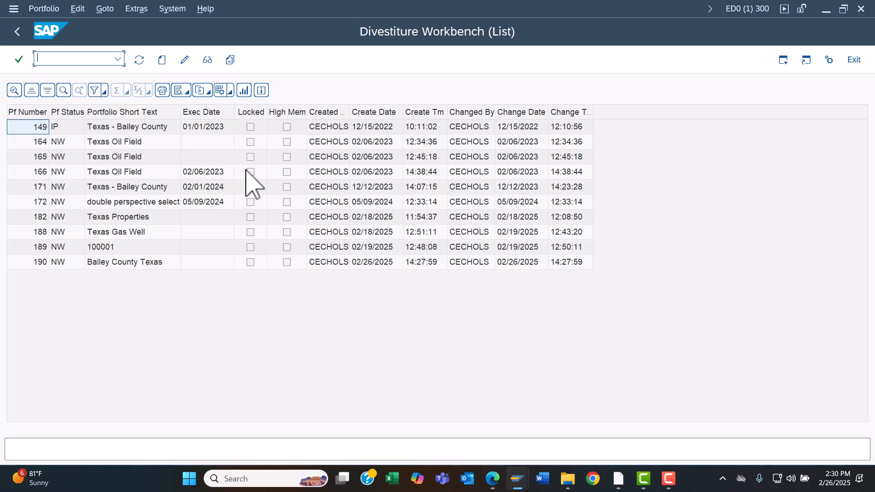
pyautogui.doubleClick(150, 263)
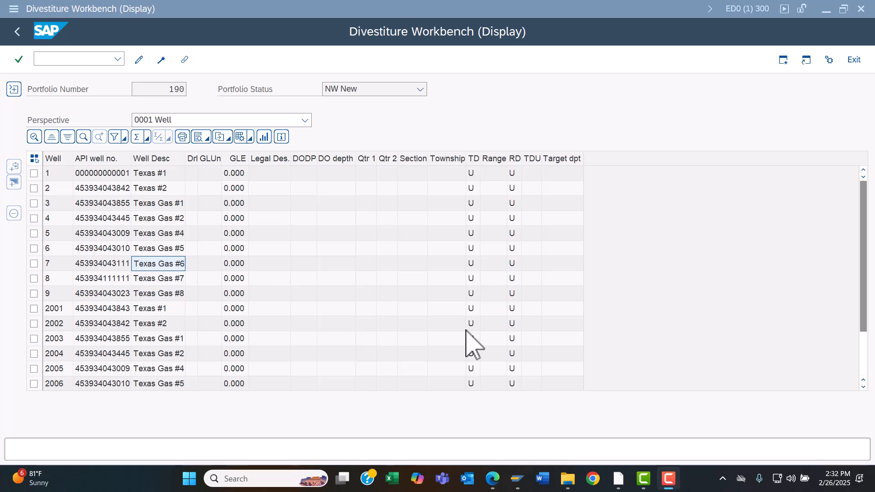
pyautogui.click(139, 59)
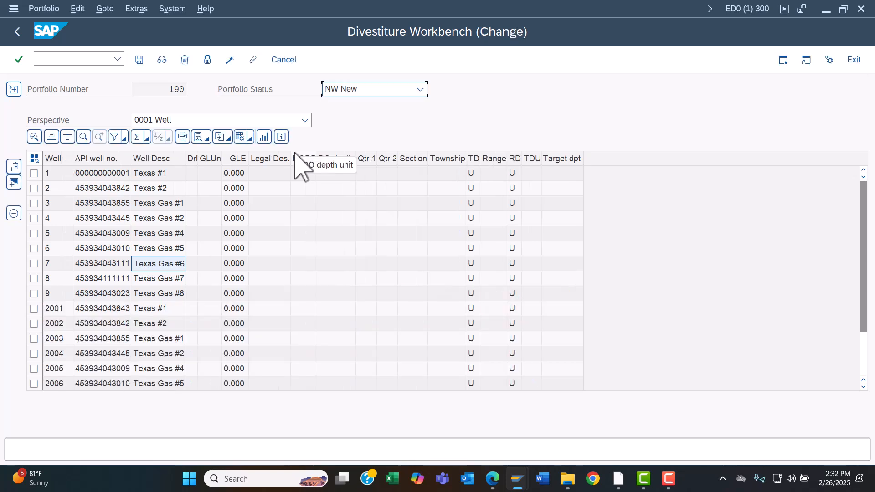
# Step: Switch the portfolio perspective to 0002 Well Completion, then to 0003 Well Completion Dated
pyautogui.click(278, 120)
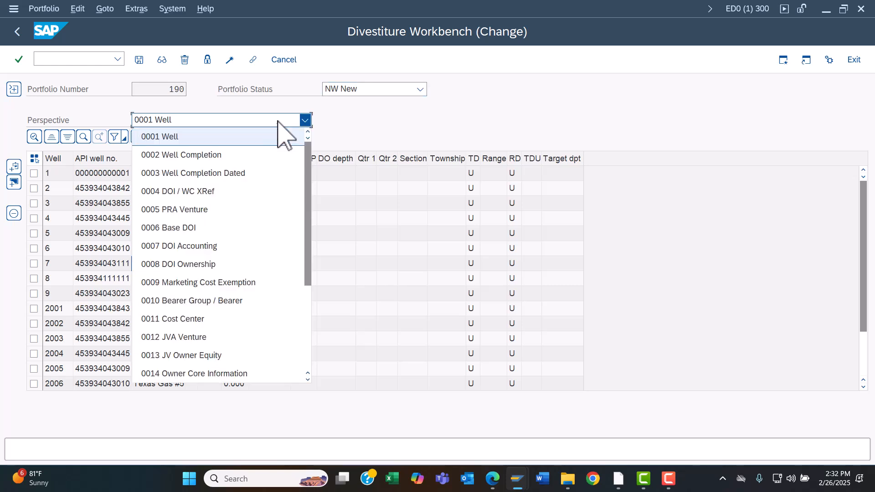
pyautogui.click(258, 156)
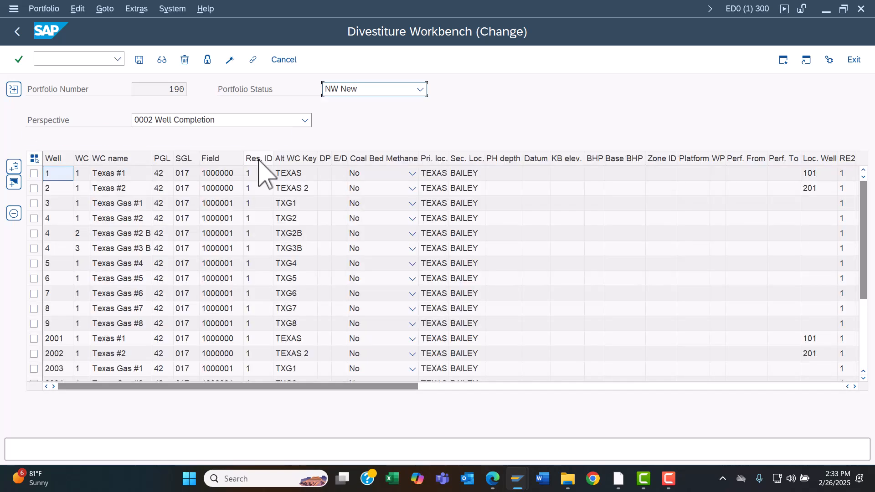
pyautogui.click(237, 120)
pyautogui.click(233, 155)
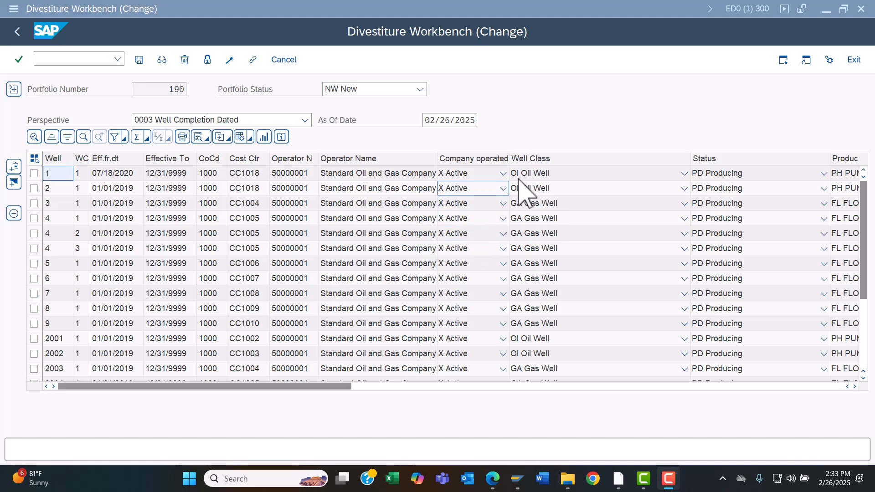
# Step: Filter the well completions by Well Class Oi Oil Well and select all remaining rows
pyautogui.click(539, 159)
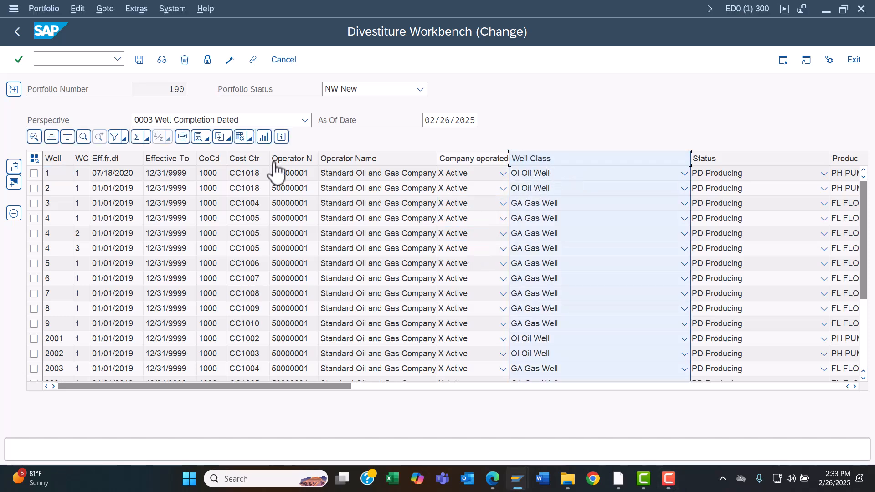
pyautogui.click(115, 137)
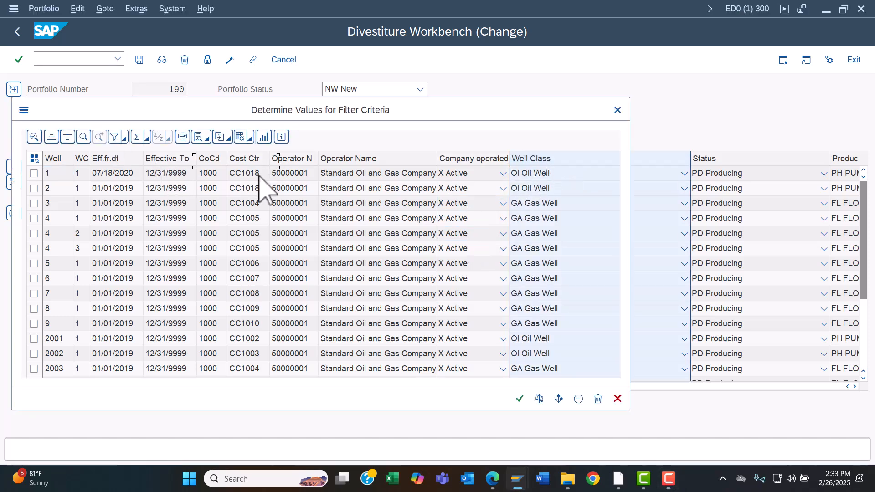
pyautogui.click(285, 161)
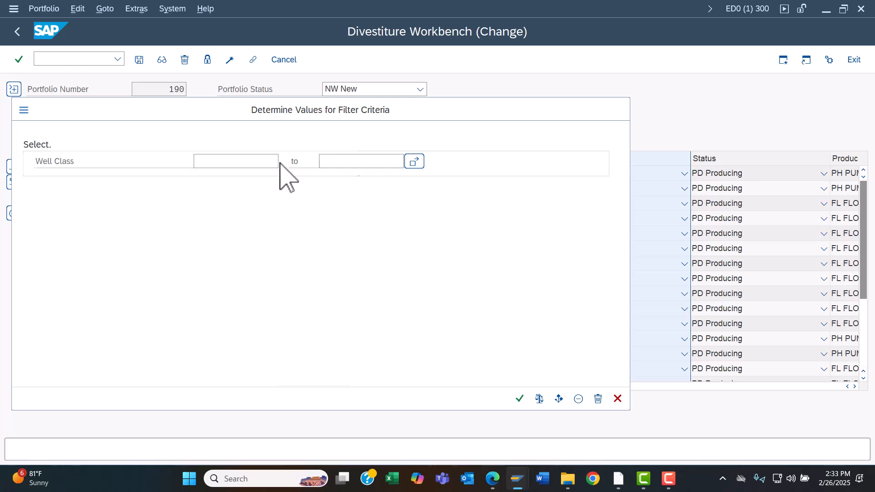
pyautogui.doubleClick(56, 203)
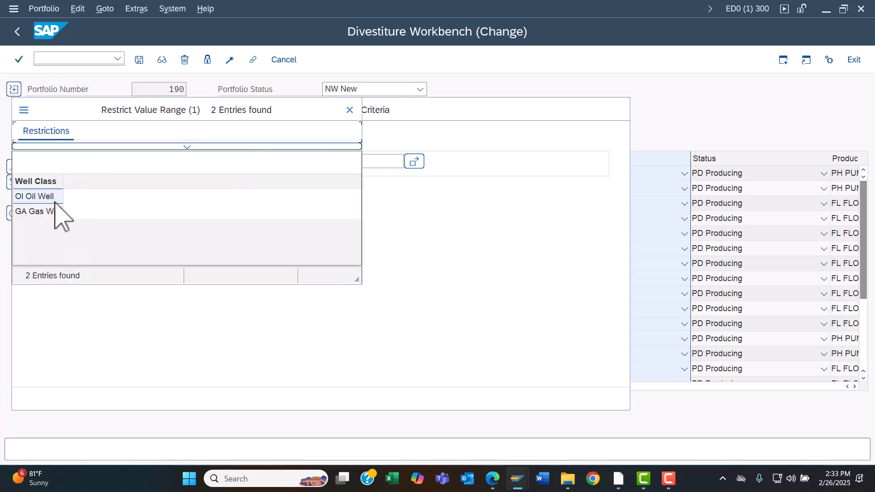
pyautogui.click(519, 399)
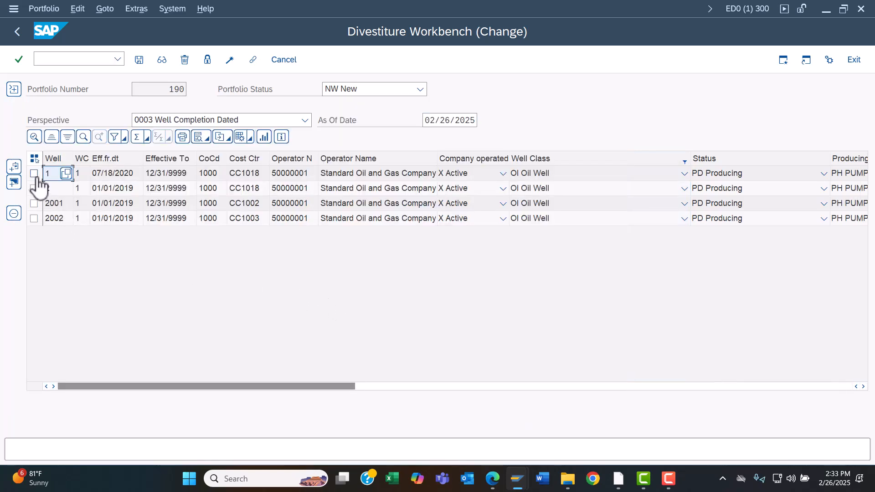
pyautogui.click(34, 159)
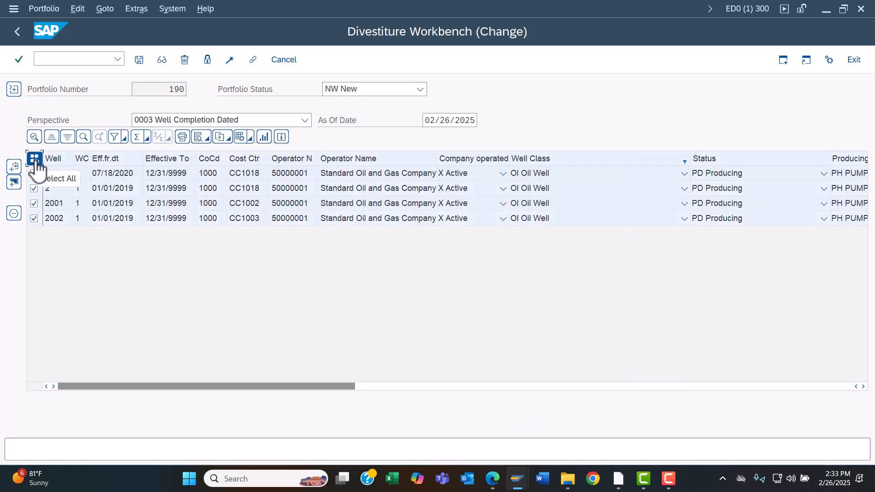
# Step: Remove the selected oil well completions from the portfolio and save the portfolio
pyautogui.click(13, 216)
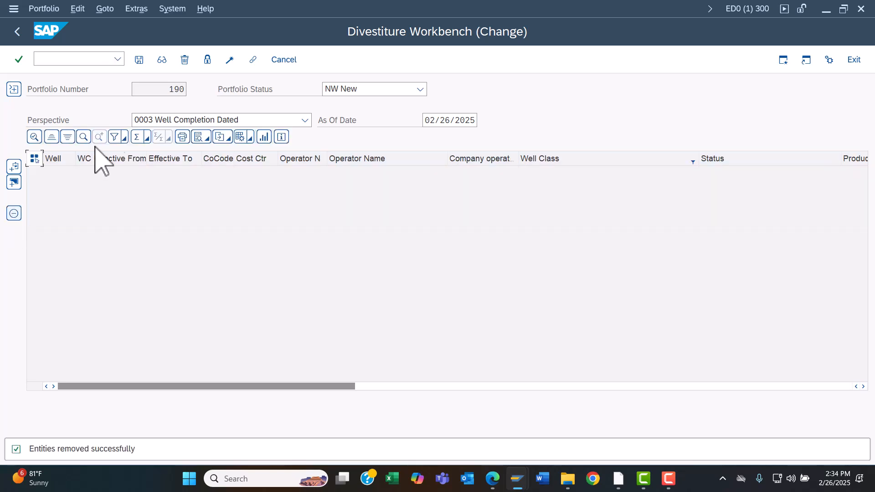
pyautogui.click(139, 60)
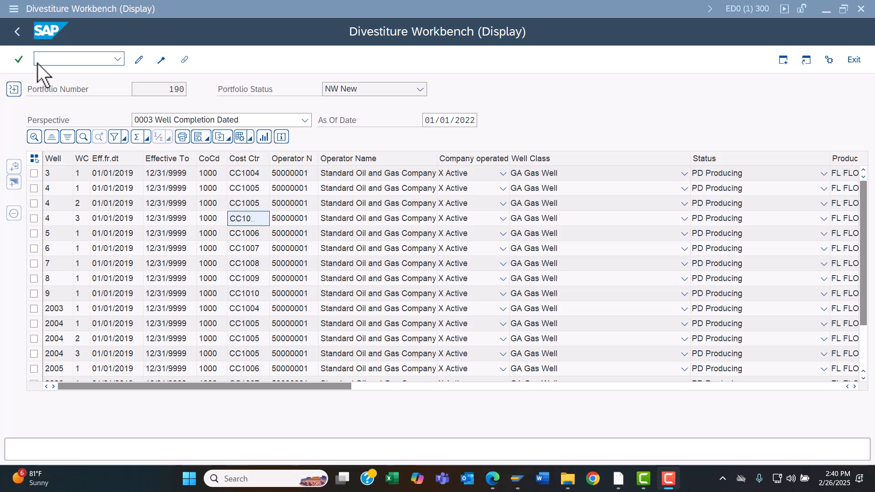
# Step: Return to the portfolio display and switch its perspective to 0001 Well
pyautogui.click(18, 37)
pyautogui.click(147, 266)
pyautogui.doubleClick(147, 267)
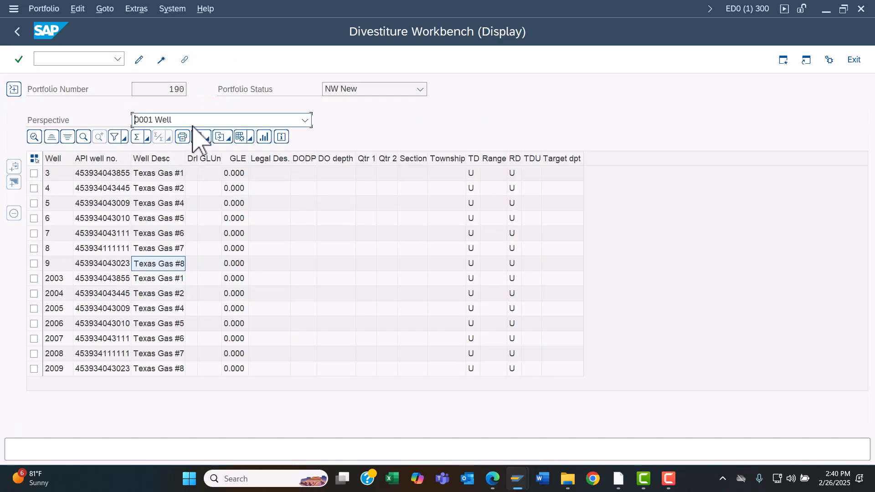
# Step: Scroll through the list of available portfolio perspectives to review the options
pyautogui.click(204, 121)
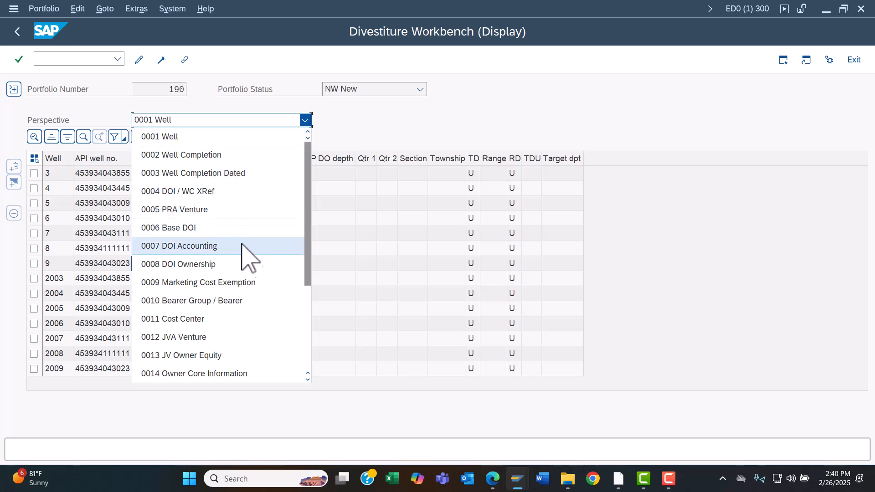
pyautogui.click(308, 379)
pyautogui.click(308, 379)
pyautogui.click(308, 379)
pyautogui.click(308, 379)
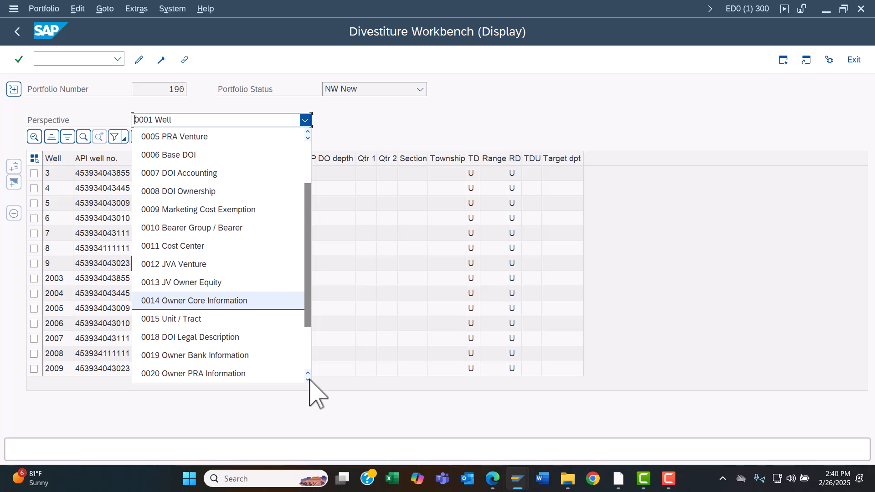
pyautogui.click(308, 379)
pyautogui.click(308, 379)
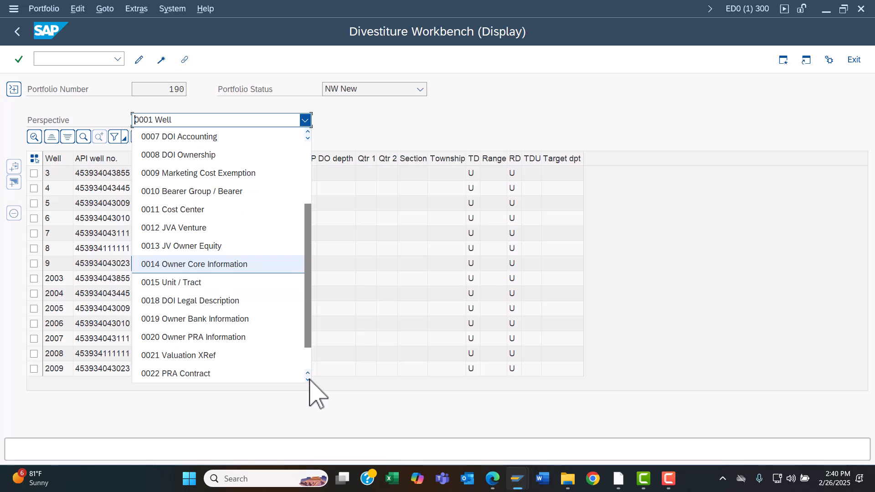
pyautogui.click(308, 379)
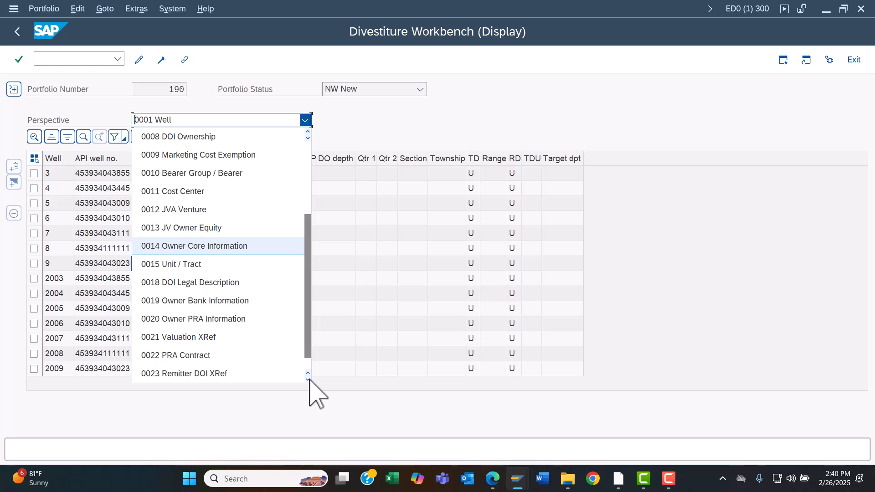
pyautogui.click(308, 379)
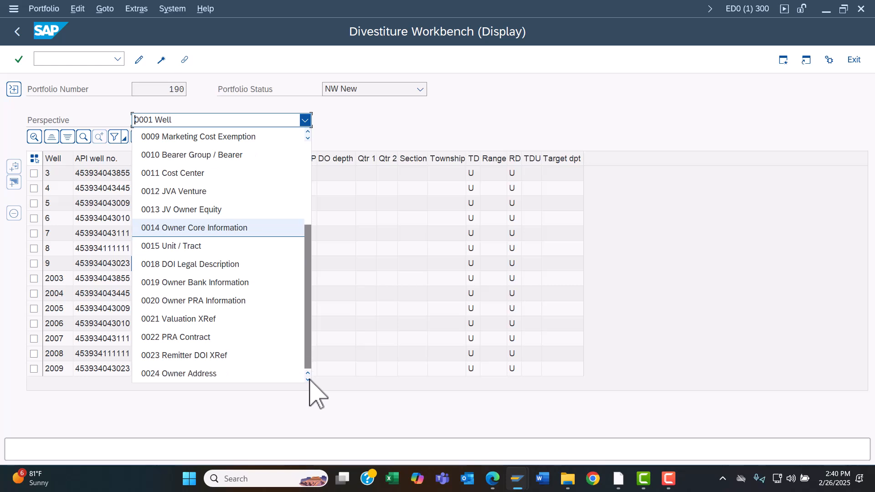
pyautogui.click(309, 379)
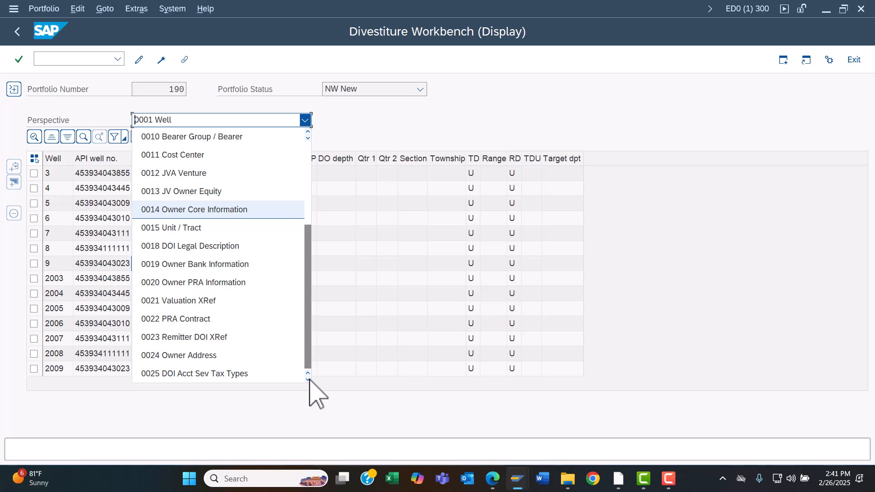
pyautogui.click(309, 379)
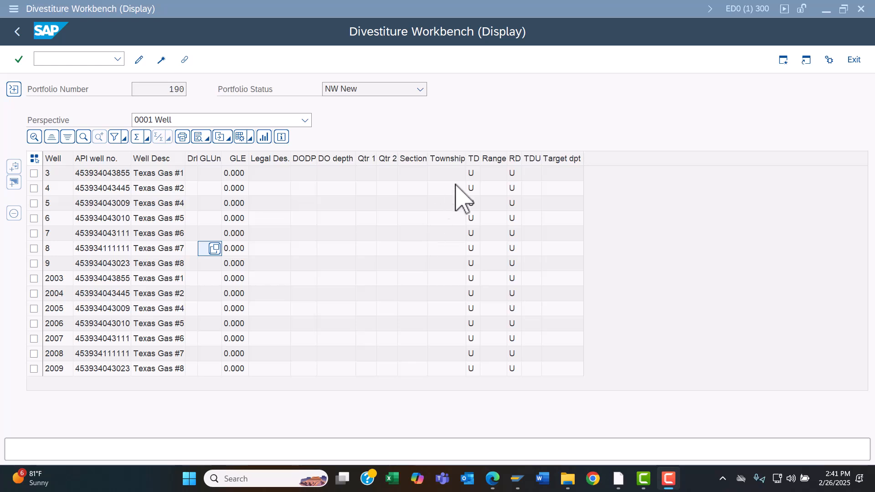
pyautogui.click(305, 122)
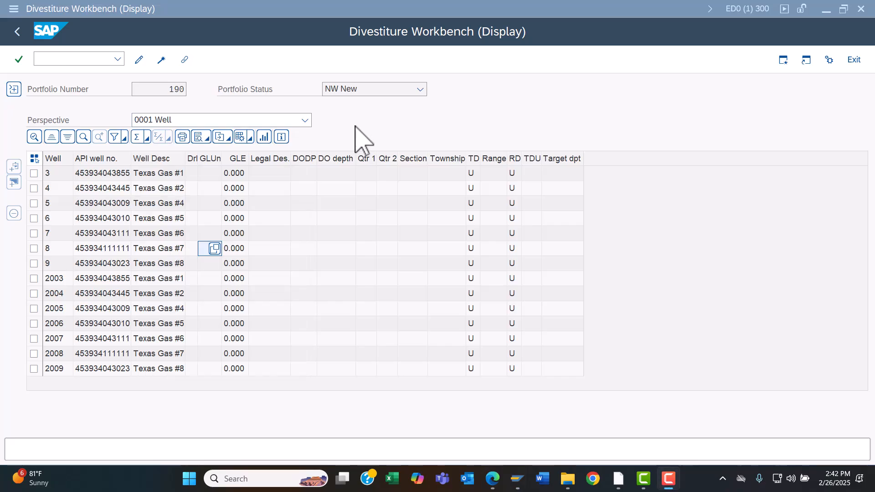
pyautogui.click(355, 127)
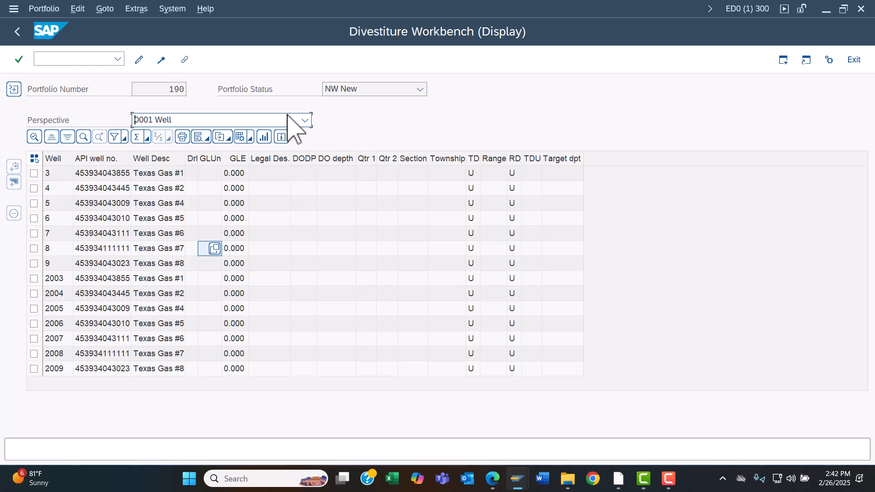
# Step: Switch the portfolio perspective to 0008 DOI Ownership
pyautogui.click(304, 120)
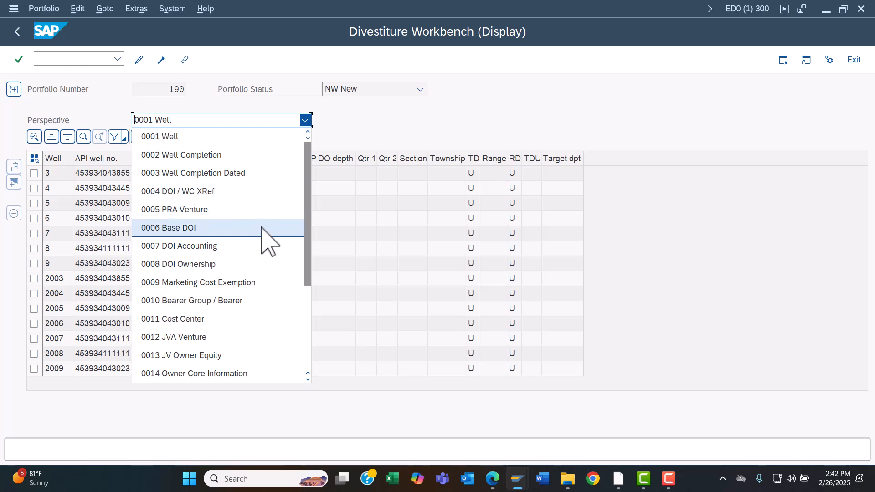
pyautogui.click(250, 263)
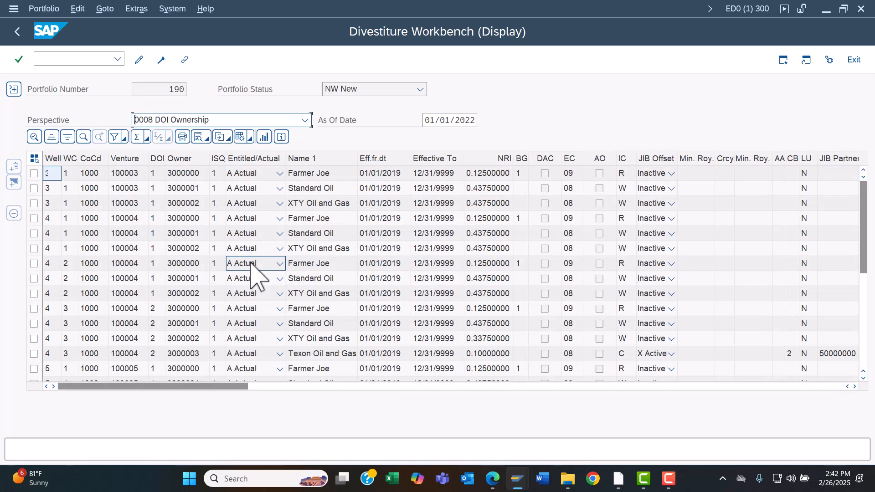
pyautogui.click(296, 217)
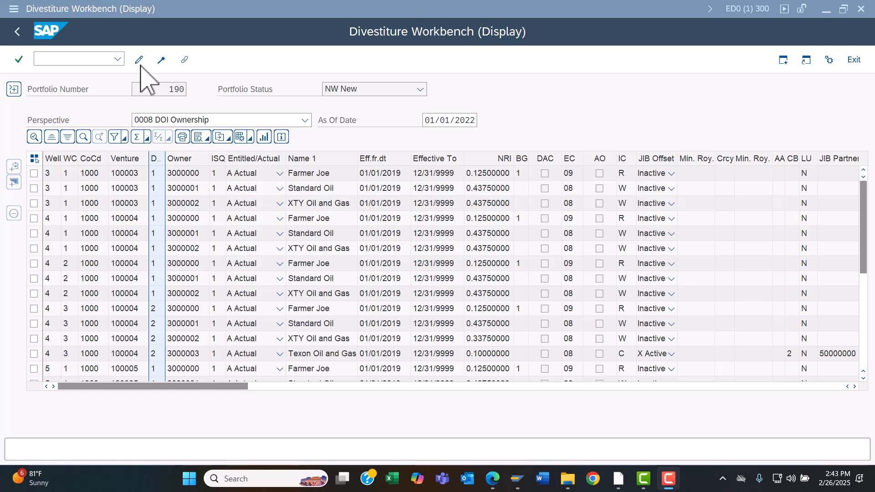
# Step: Download the portfolio with all perspectives selected to a spreadsheet
pyautogui.click(162, 59)
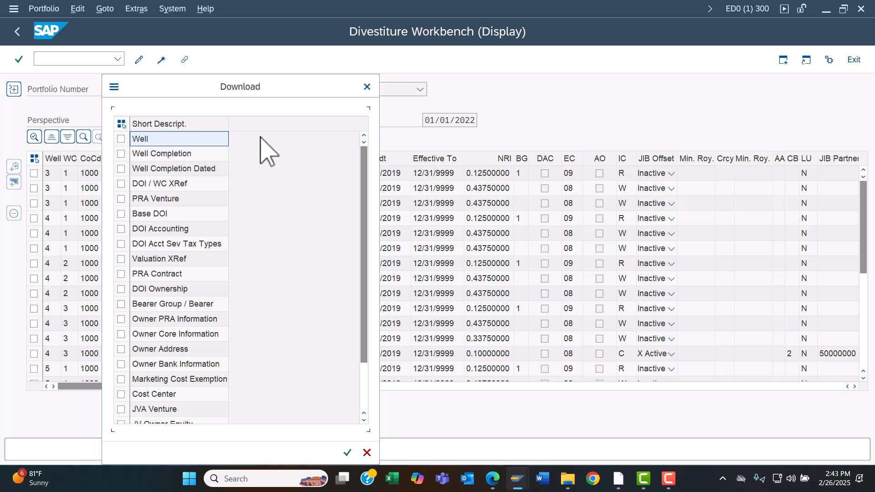
pyautogui.click(121, 123)
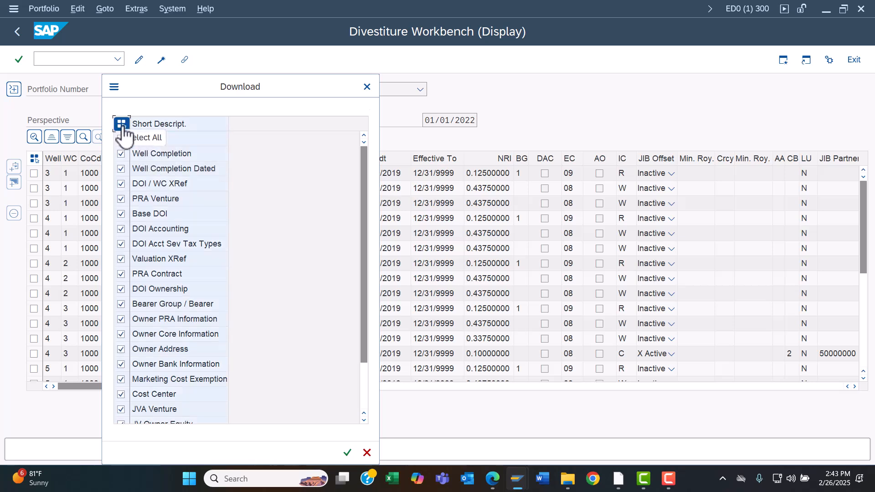
pyautogui.click(121, 126)
pyautogui.click(121, 139)
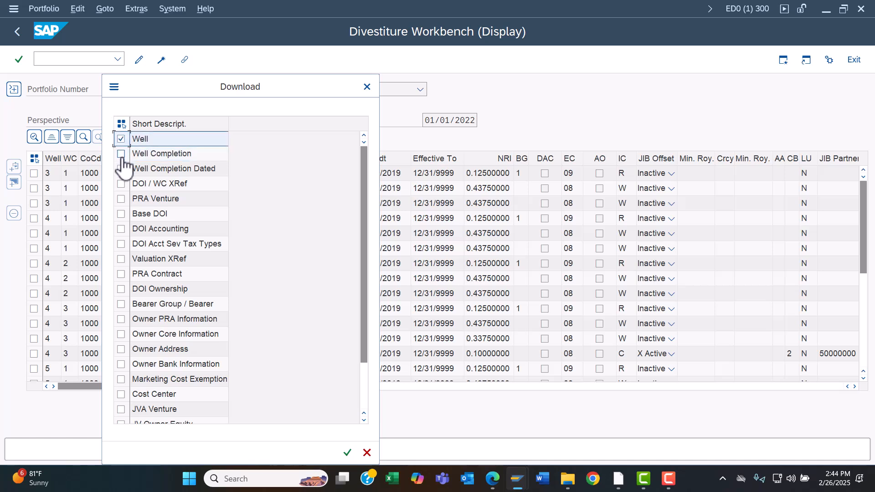
pyautogui.click(121, 168)
pyautogui.click(122, 185)
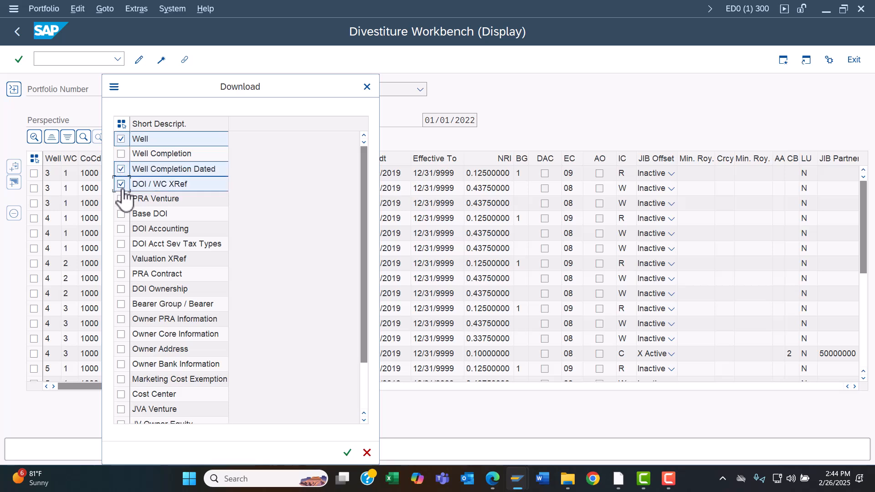
pyautogui.click(121, 199)
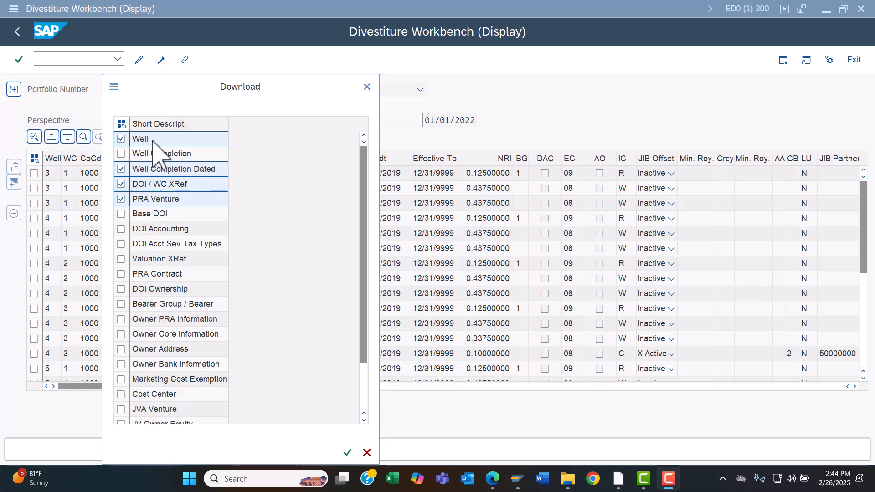
pyautogui.click(121, 124)
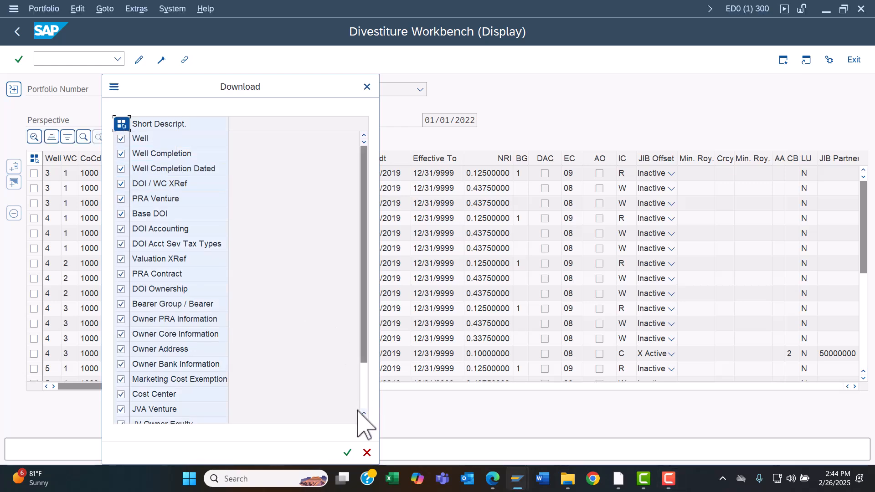
pyautogui.click(350, 459)
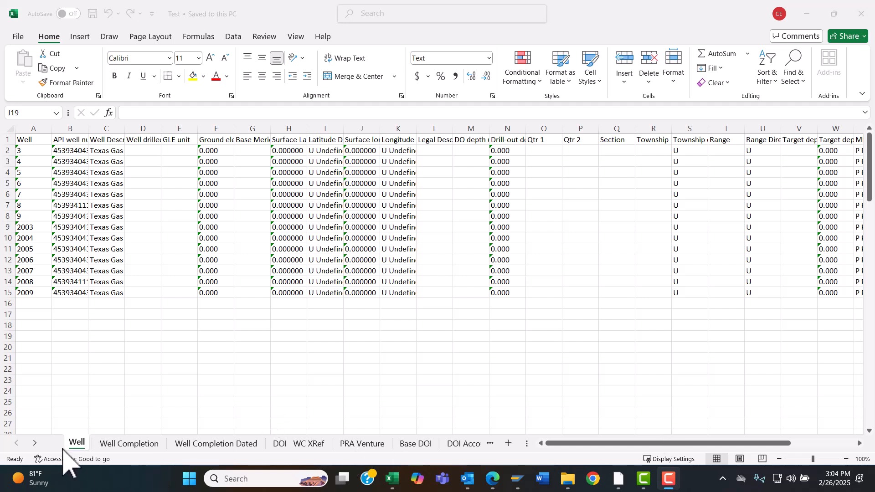
# Step: Browse the exported workbook's perspective worksheets, including Well Completion and Well Completion Dated
pyautogui.click(35, 445)
pyautogui.click(36, 444)
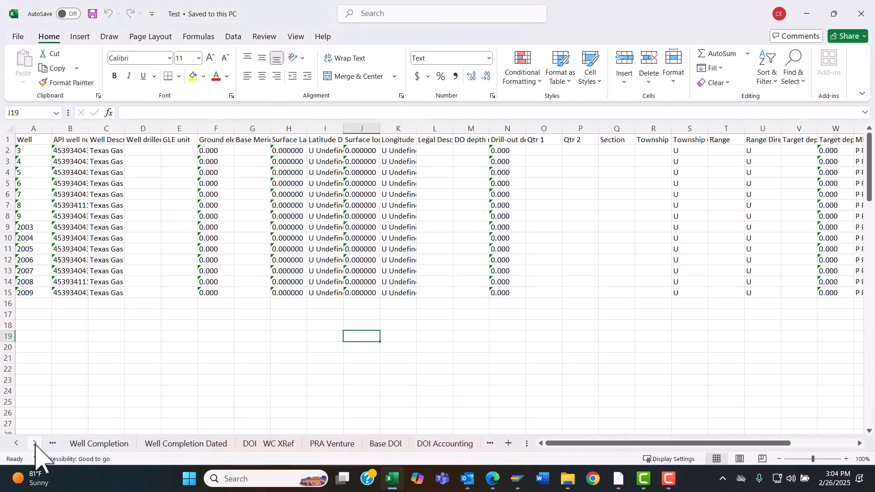
pyautogui.click(87, 445)
pyautogui.click(139, 444)
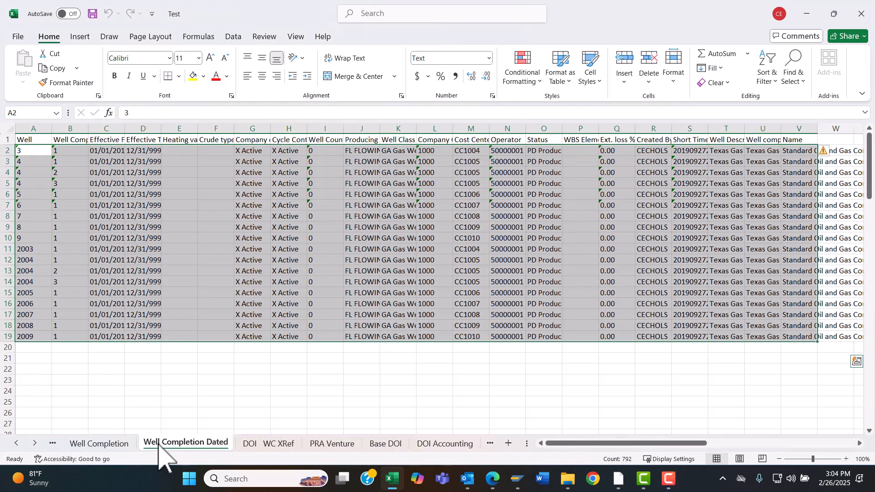
pyautogui.click(35, 445)
pyautogui.click(35, 445)
pyautogui.click(35, 444)
pyautogui.click(36, 444)
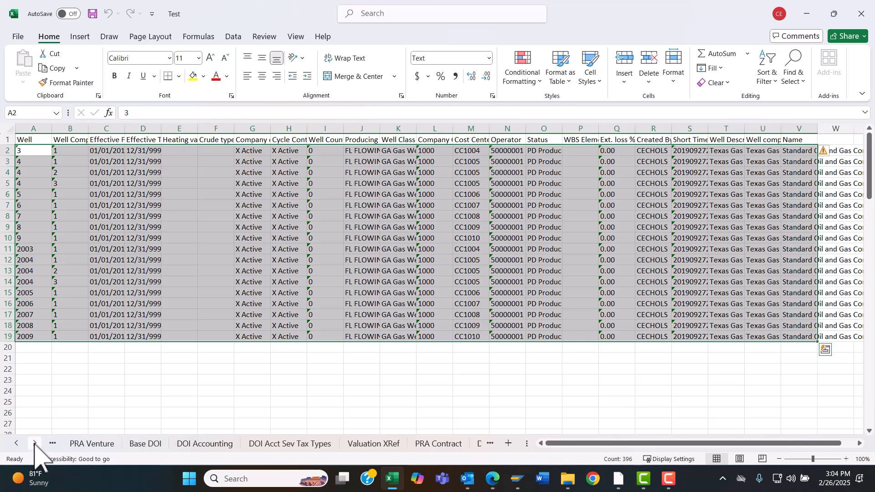
pyautogui.click(35, 445)
pyautogui.click(35, 444)
pyautogui.click(35, 444)
pyautogui.click(35, 445)
pyautogui.click(35, 444)
pyautogui.click(35, 445)
pyautogui.click(35, 445)
pyautogui.click(35, 444)
pyautogui.click(35, 444)
pyautogui.click(35, 444)
pyautogui.click(35, 444)
pyautogui.click(35, 444)
pyautogui.click(35, 444)
pyautogui.click(35, 444)
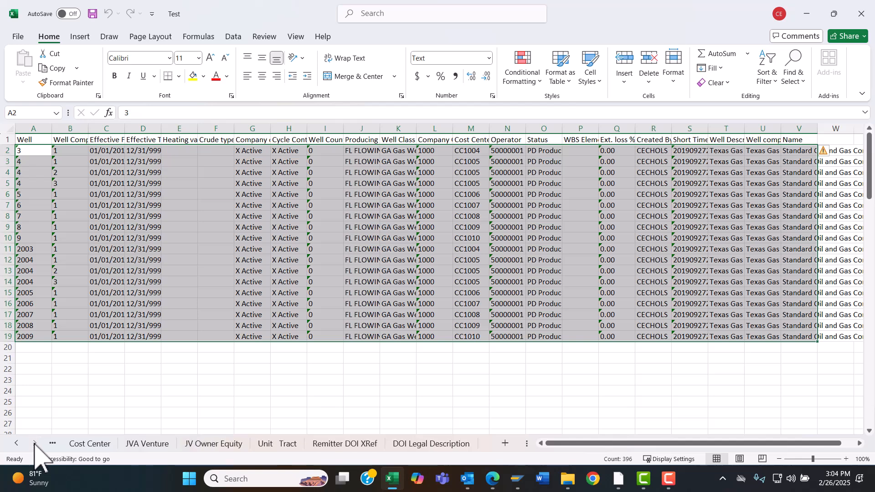
pyautogui.click(178, 375)
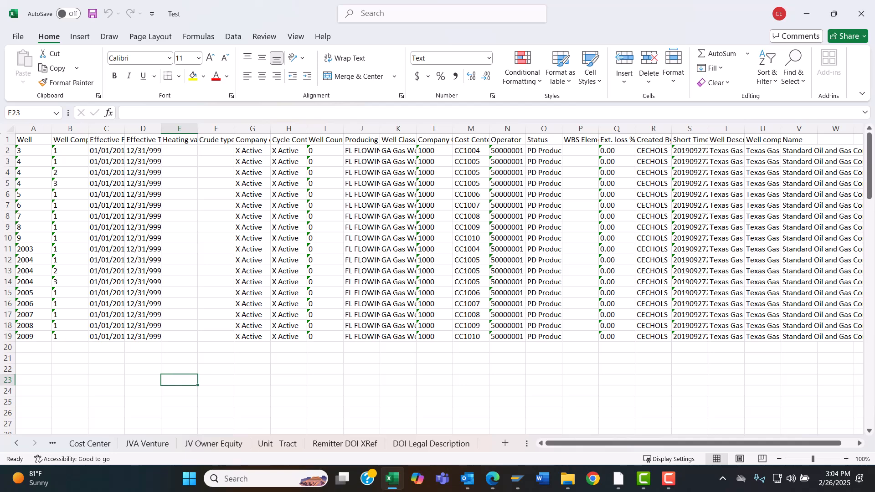
# Step: Switch back to Divestiture Workbench and download all perspectives of the portfolio again
pyautogui.hotkey('alt', 'Tab')
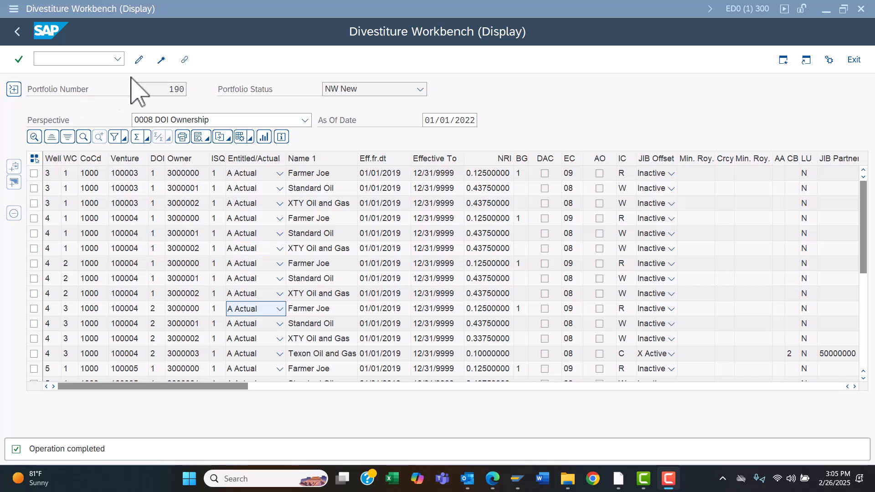
pyautogui.click(161, 60)
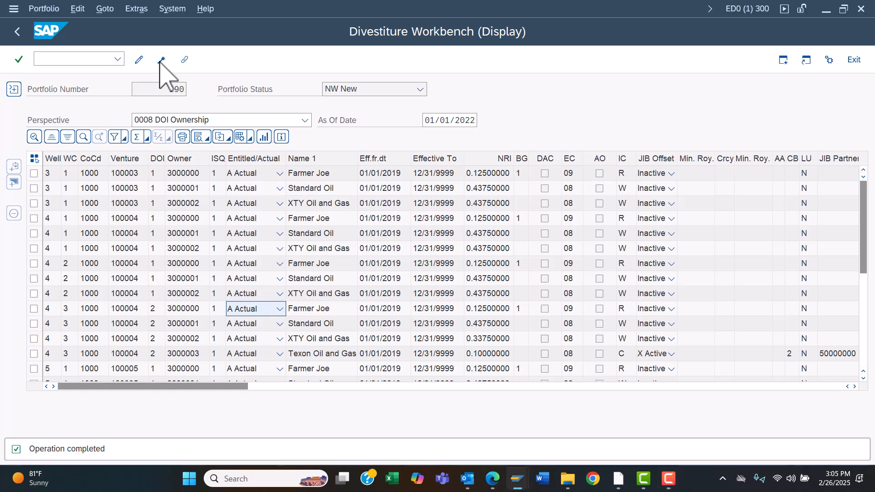
pyautogui.click(121, 125)
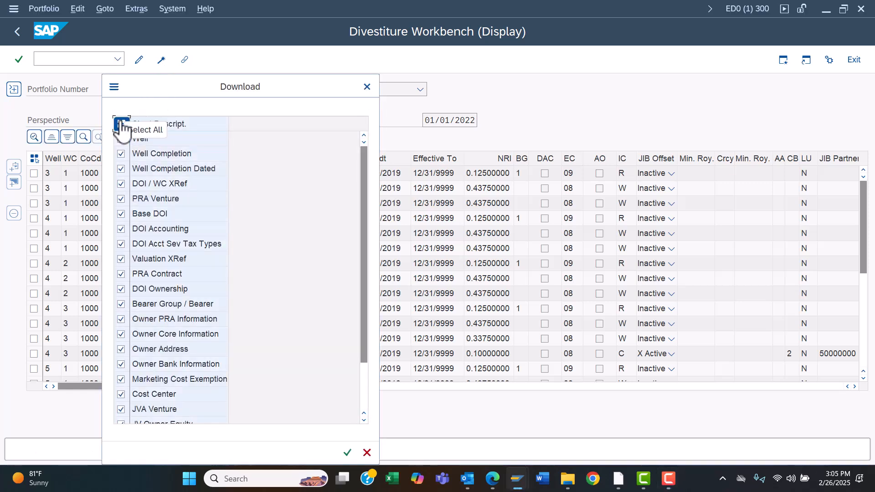
pyautogui.click(347, 453)
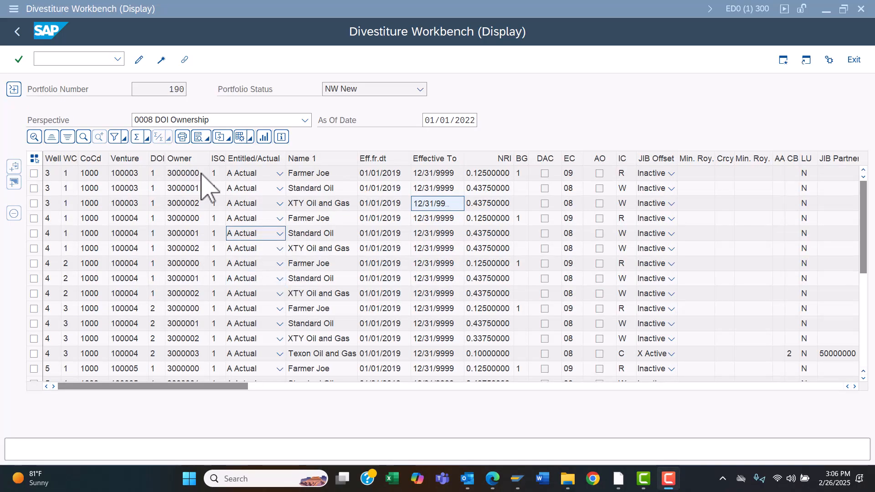
# Step: Open the PRA Owner Balance Report data bridge for the selected joint venture 100003 DOI row
pyautogui.click(160, 202)
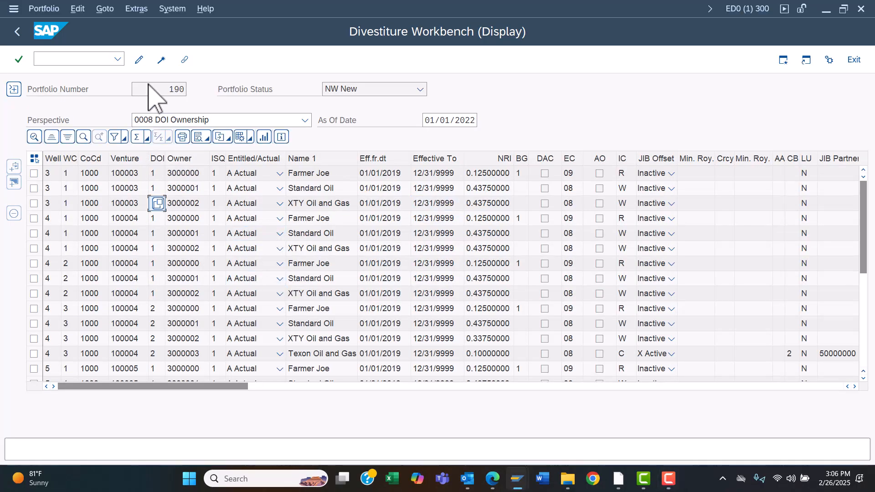
pyautogui.click(138, 10)
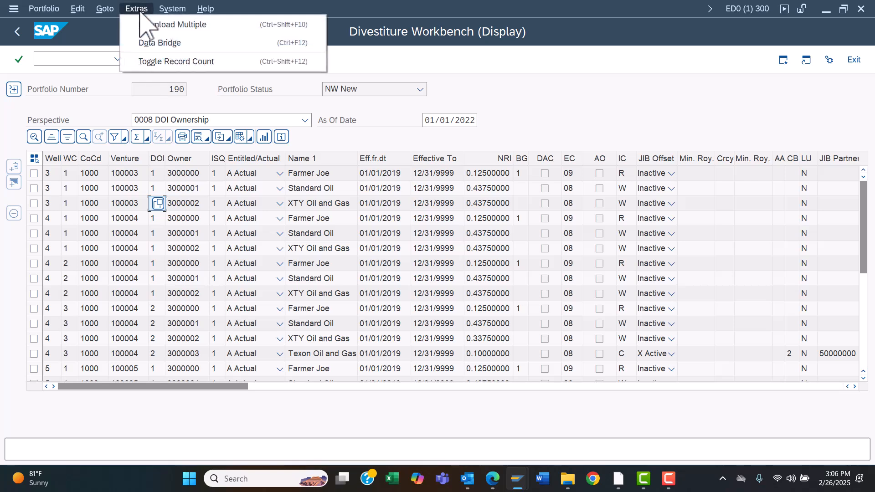
pyautogui.click(150, 42)
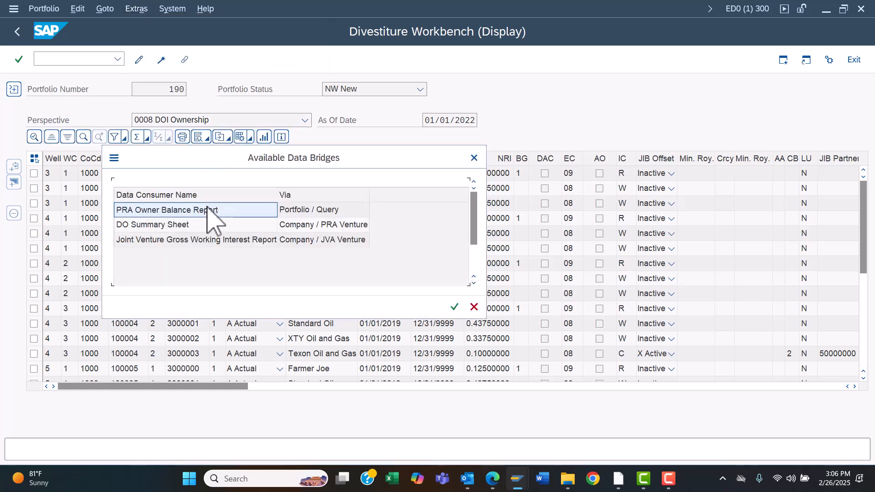
pyautogui.doubleClick(204, 216)
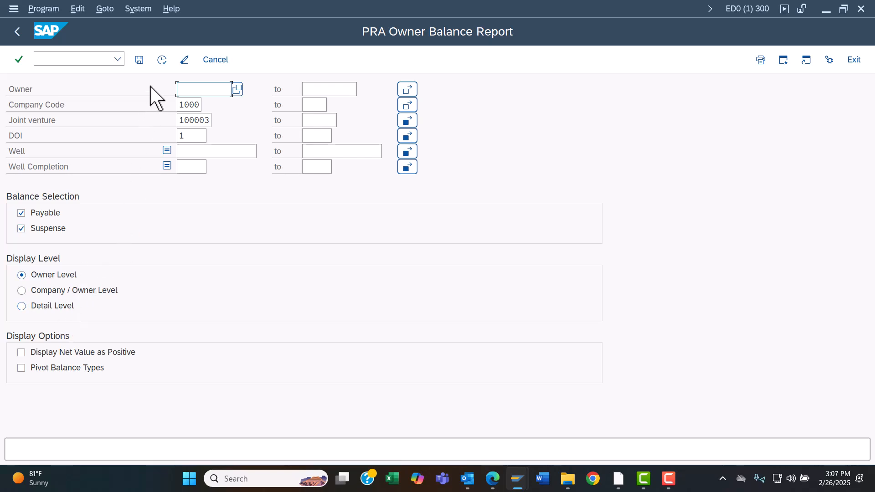
# Step: Run the PRA Owner Balance Report for joint venture 100003 at owner level and return to the selection screen
pyautogui.click(164, 61)
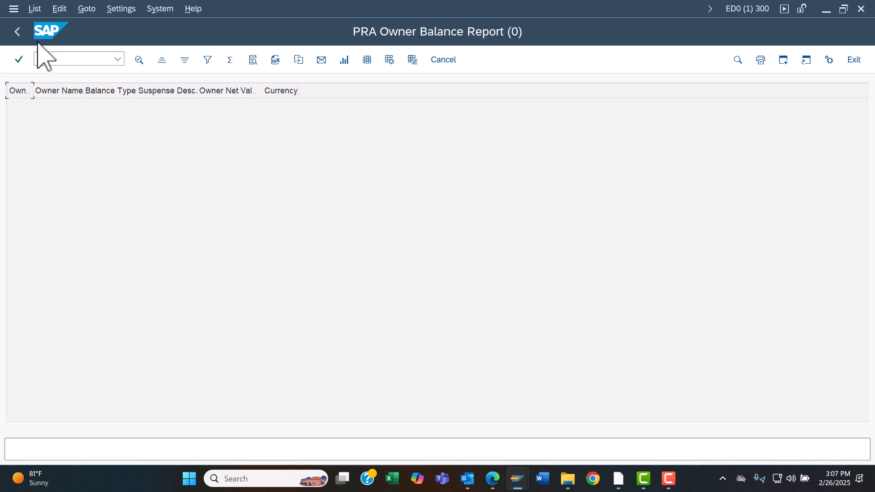
pyautogui.click(21, 38)
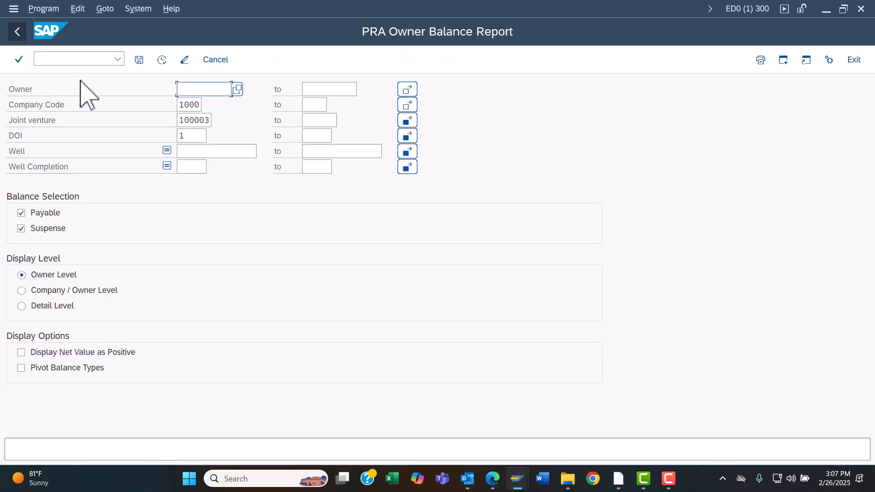
# Step: Rerun the report at Detail Level, then go back to the Divestiture Workbench portfolio
pyautogui.click(30, 305)
pyautogui.click(161, 62)
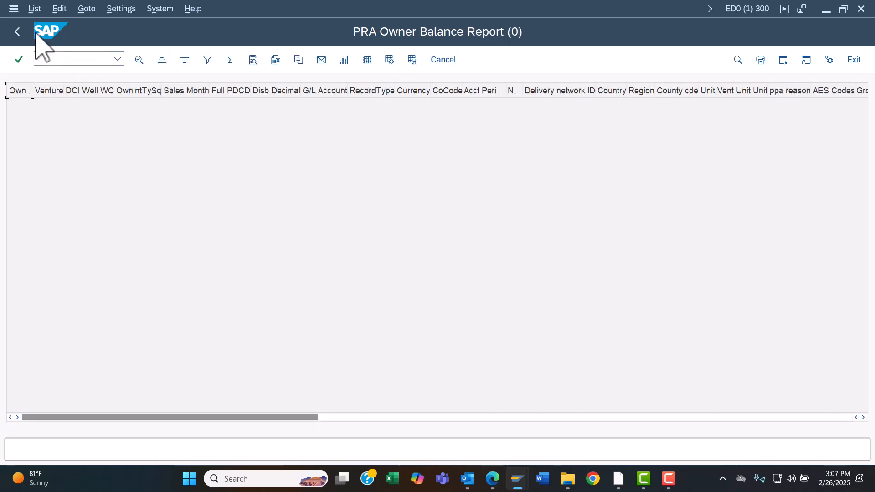
pyautogui.click(17, 31)
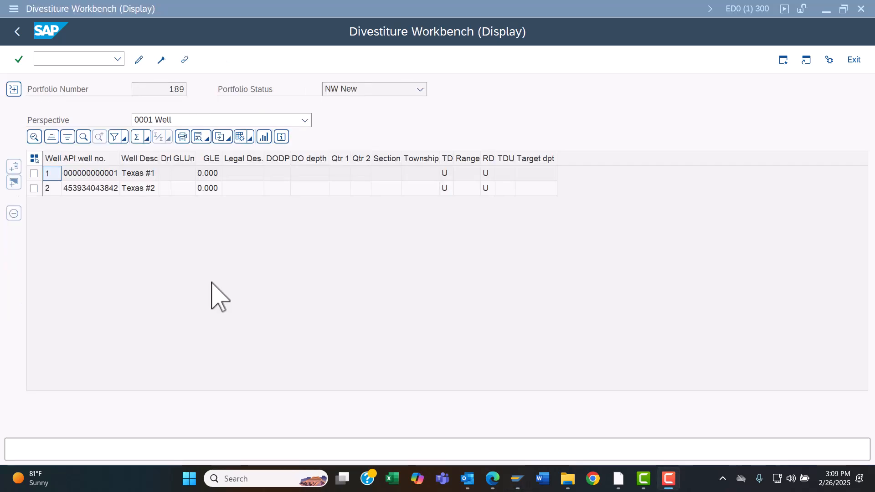
# Step: Open the PRA Owner Balance Report data bridge for the first well row of portfolio 189
pyautogui.click(178, 216)
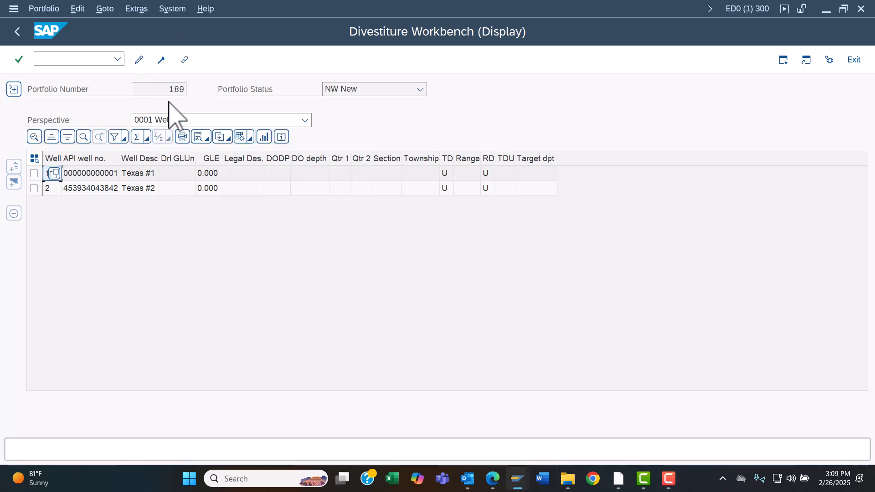
pyautogui.click(138, 12)
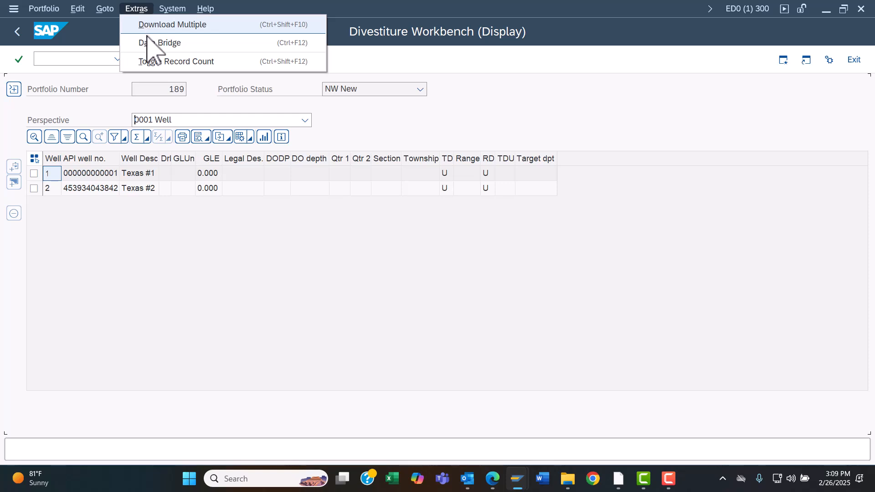
pyautogui.click(149, 46)
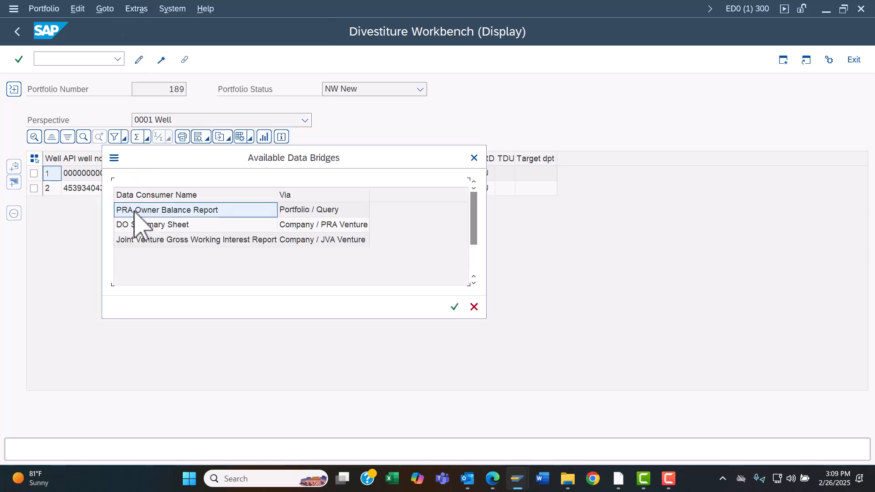
pyautogui.doubleClick(134, 211)
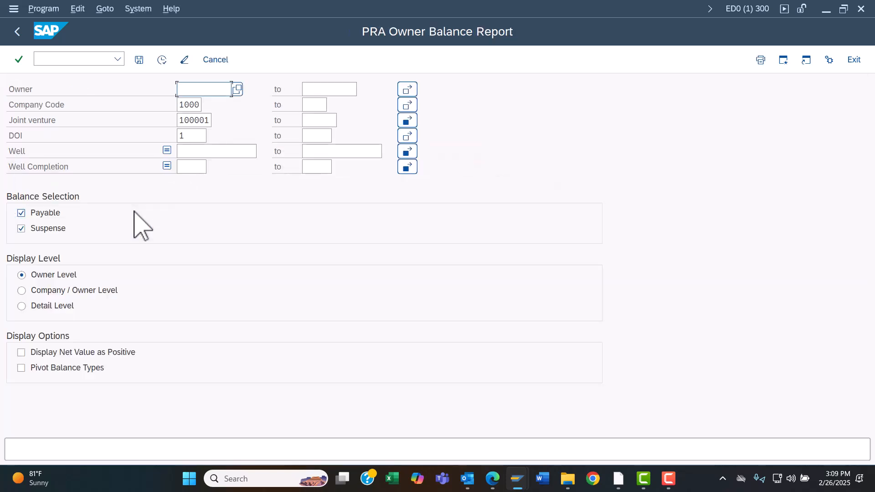
# Step: Run the PRA Owner Balance Report for joint venture 100001 at owner level and return to the selection screen
pyautogui.click(161, 62)
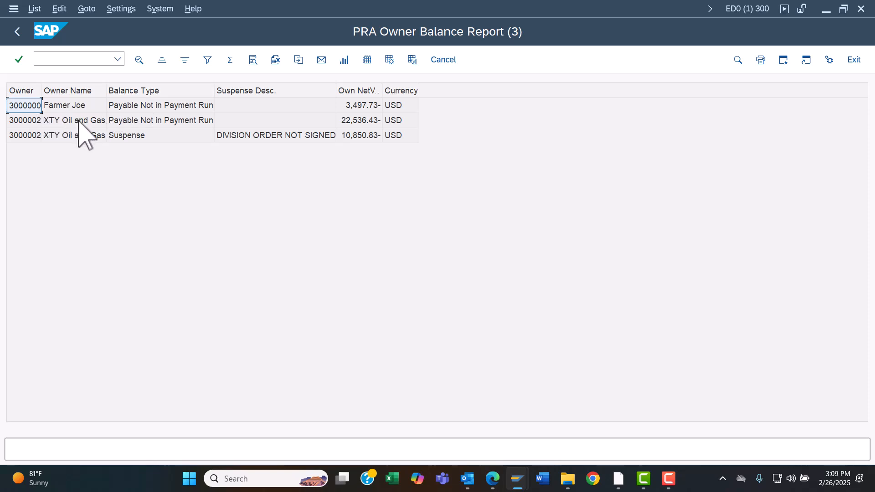
pyautogui.click(132, 120)
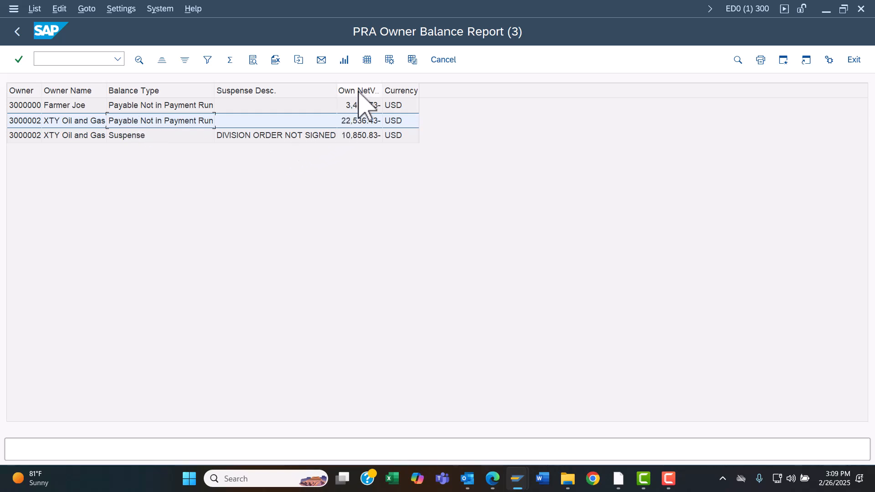
pyautogui.click(22, 40)
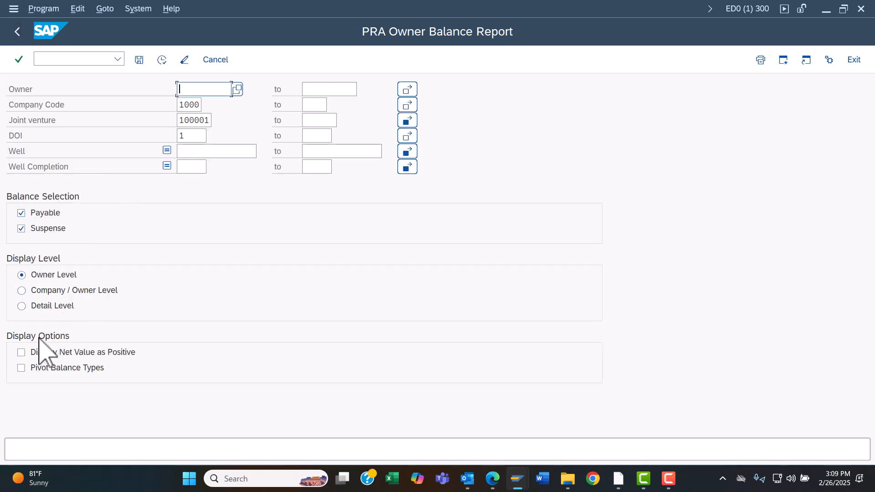
# Step: Rerun the report with Display Net Value as Positive enabled and return to the selection screen
pyautogui.click(20, 352)
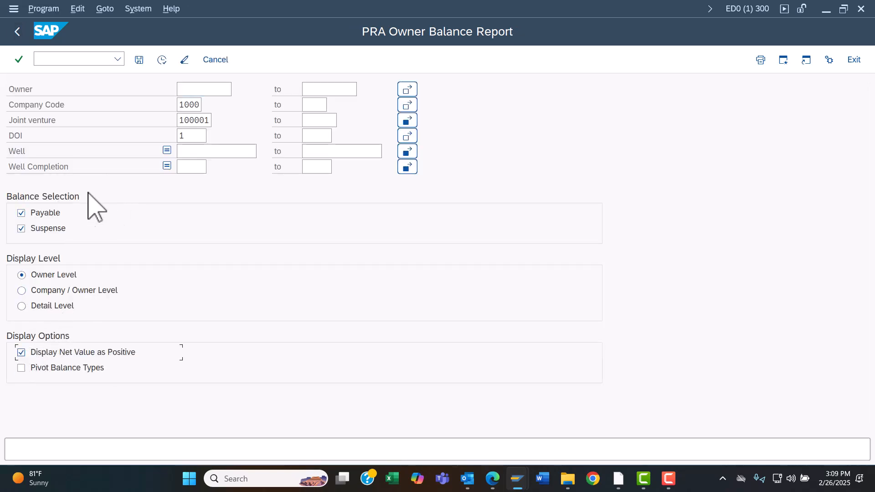
pyautogui.click(162, 59)
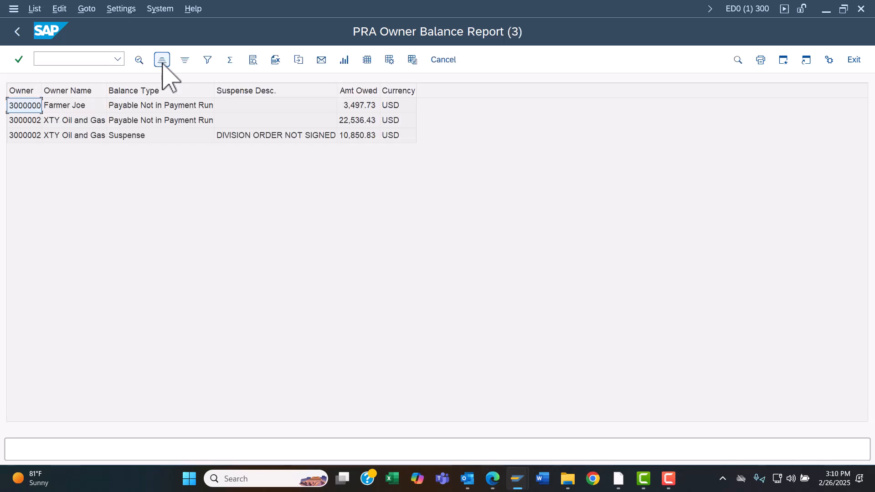
pyautogui.click(18, 32)
# Step: Rerun the report at Detail Level and scroll across the detail columns
pyautogui.click(36, 305)
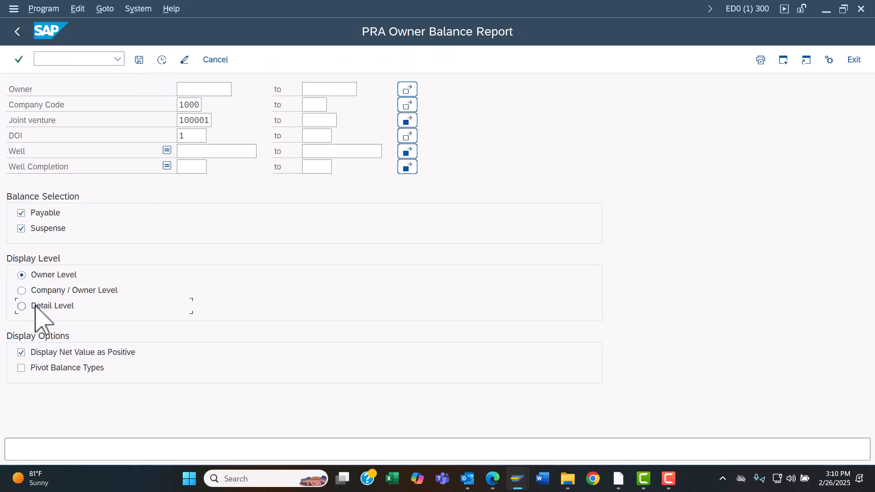
pyautogui.click(161, 60)
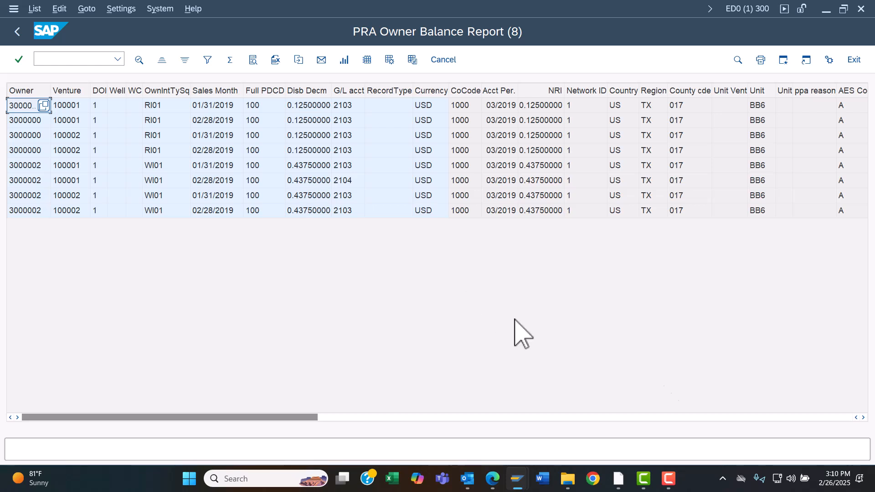
pyautogui.click(863, 417)
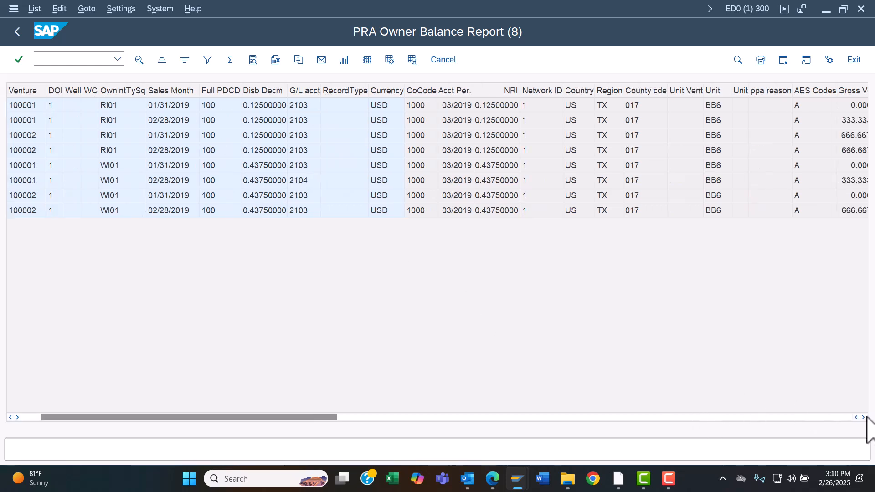
pyautogui.click(865, 417)
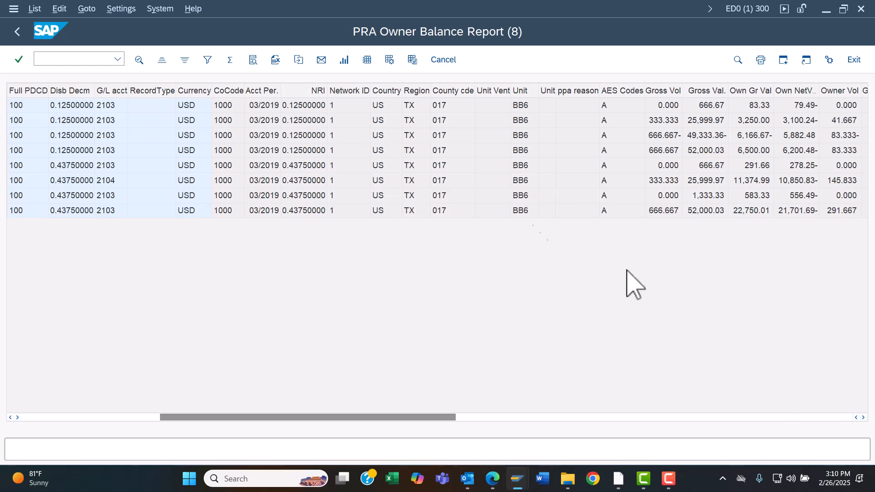
pyautogui.click(863, 417)
pyautogui.click(863, 418)
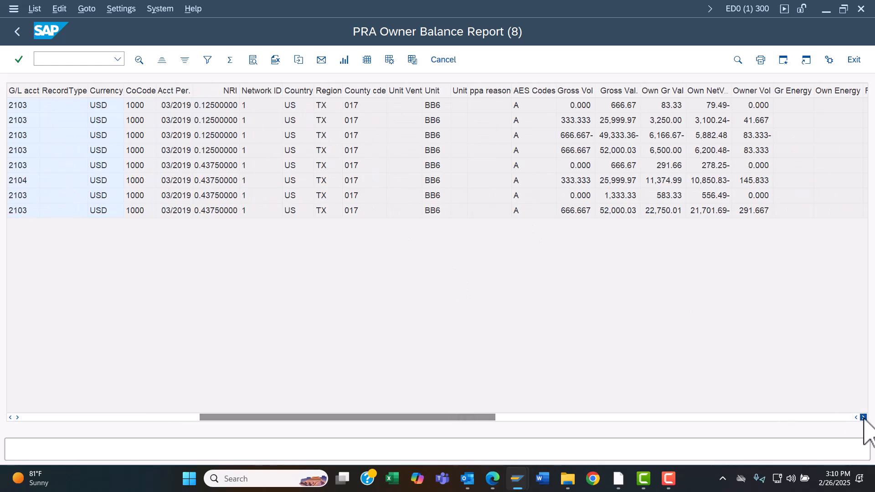
pyautogui.click(863, 417)
pyautogui.click(863, 418)
pyautogui.click(863, 418)
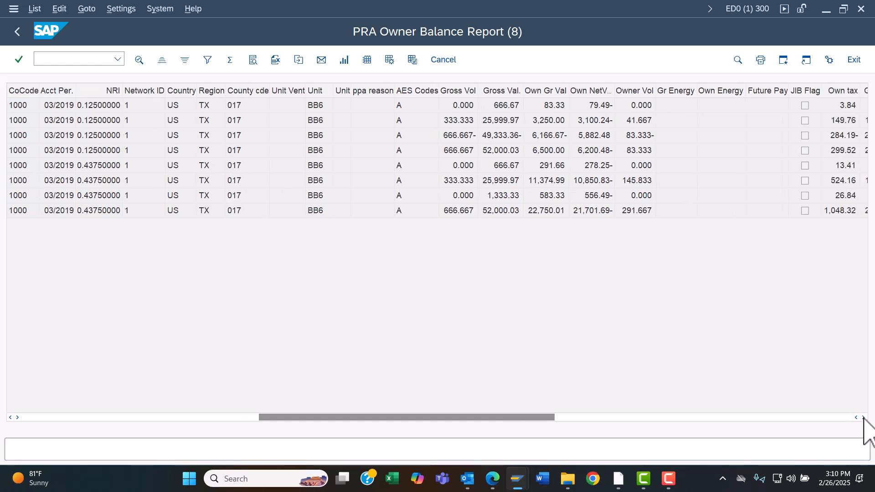
pyautogui.click(863, 417)
pyautogui.click(863, 418)
pyautogui.click(863, 417)
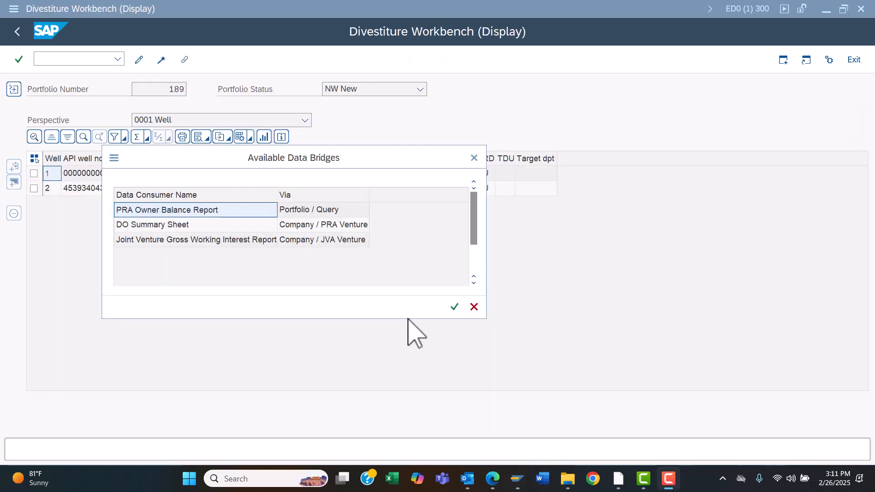
# Step: Run the DO Summary Sheet data bridge and download the individual DO summary sheets
pyautogui.click(182, 224)
pyautogui.doubleClick(182, 224)
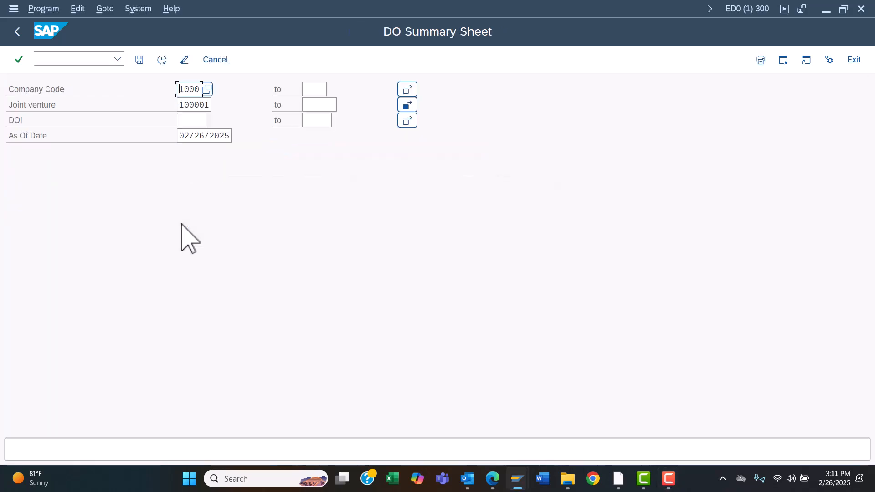
pyautogui.click(161, 60)
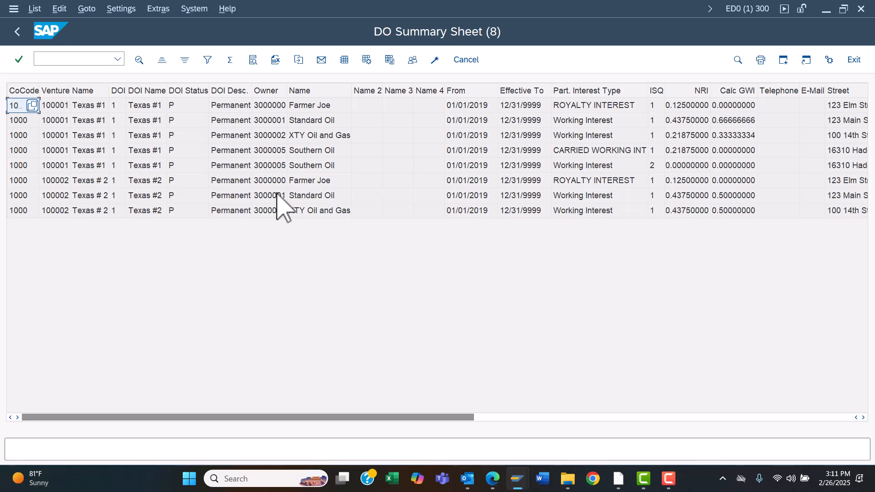
pyautogui.click(157, 9)
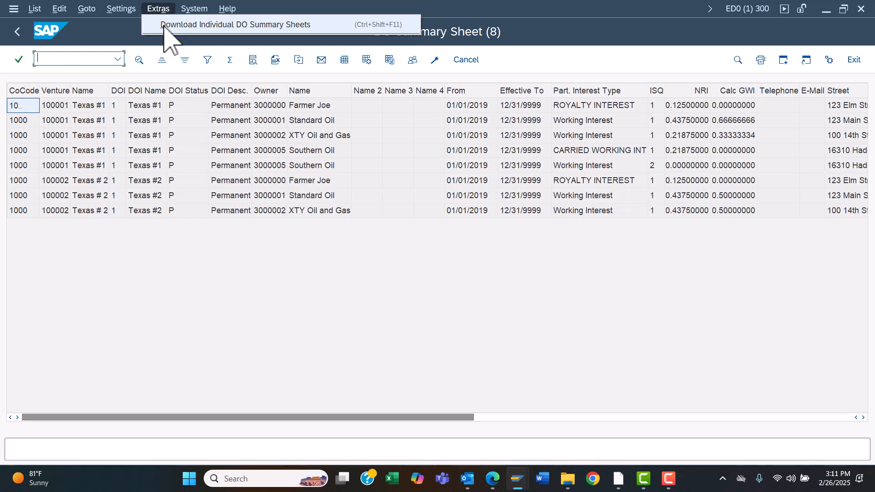
pyautogui.click(191, 164)
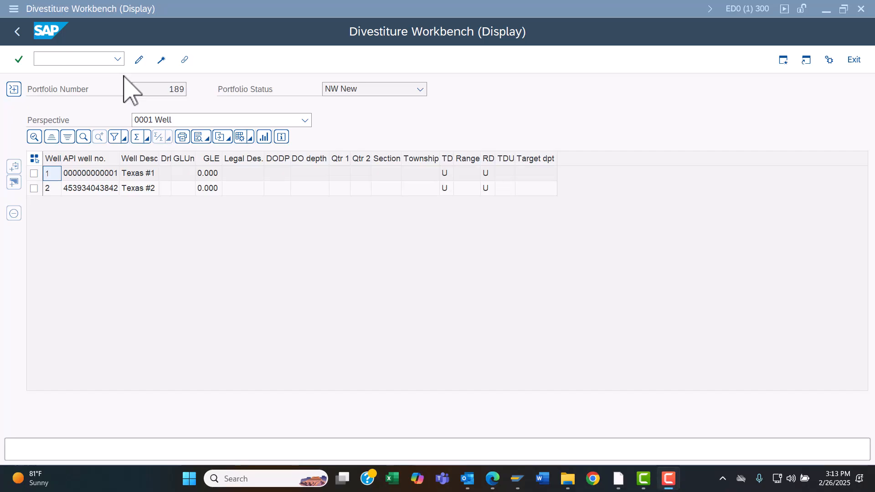
# Step: Open and run the Joint Venture Gross Working Interest Report data bridge for the portfolio
pyautogui.click(137, 9)
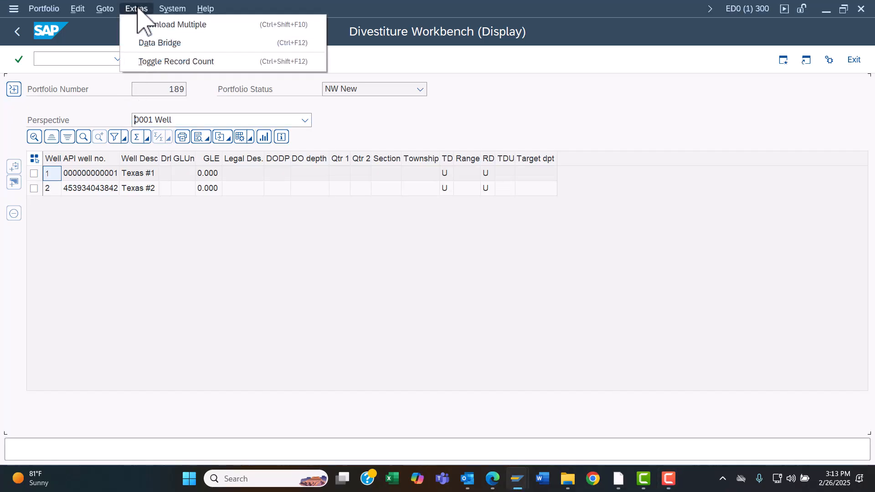
pyautogui.click(141, 44)
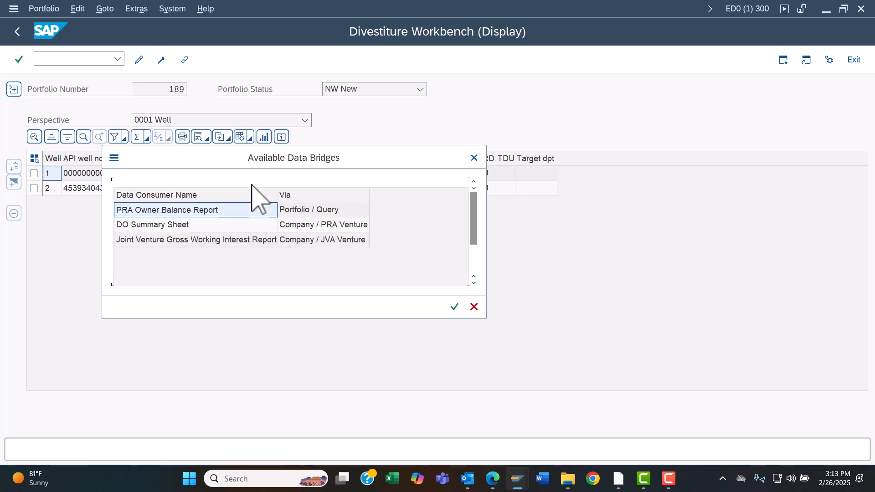
pyautogui.doubleClick(183, 241)
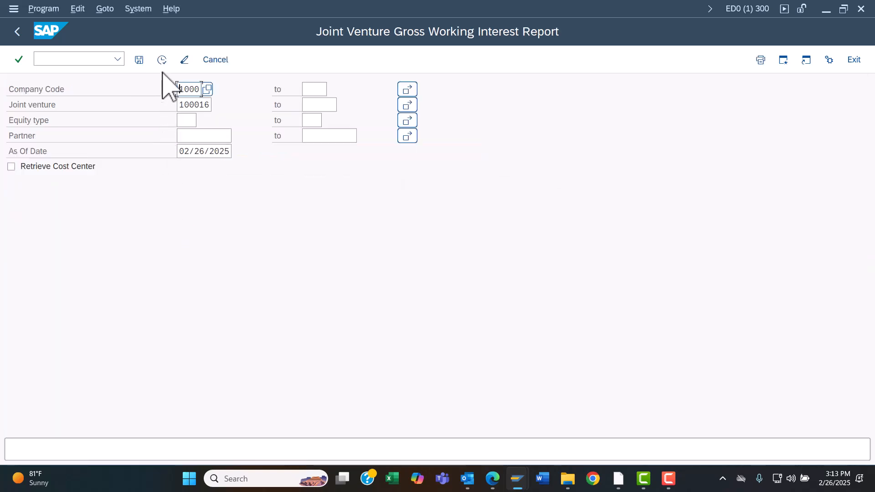
pyautogui.click(163, 60)
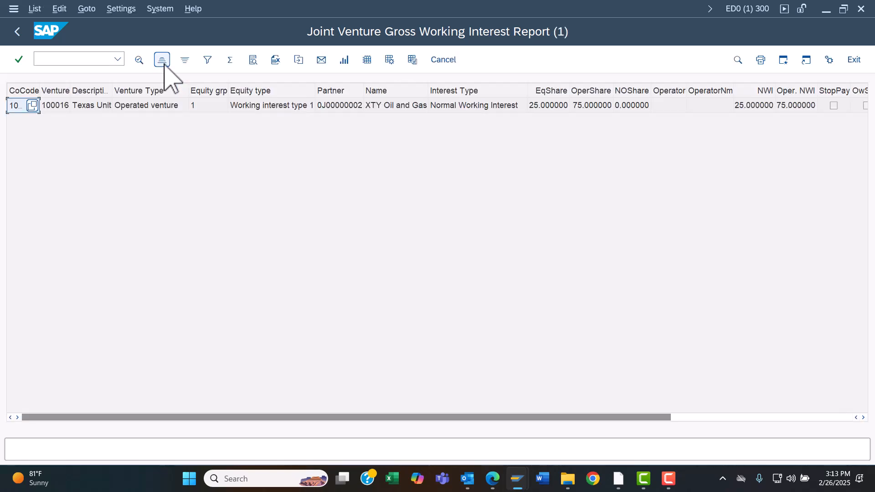